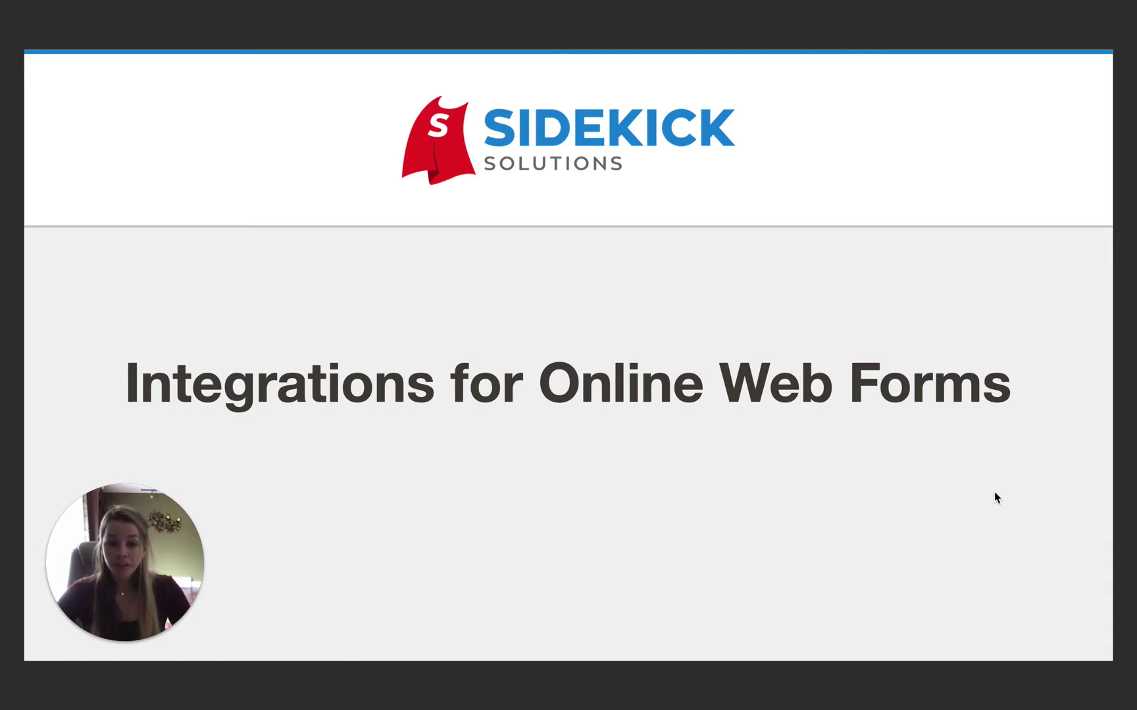
key("Right")
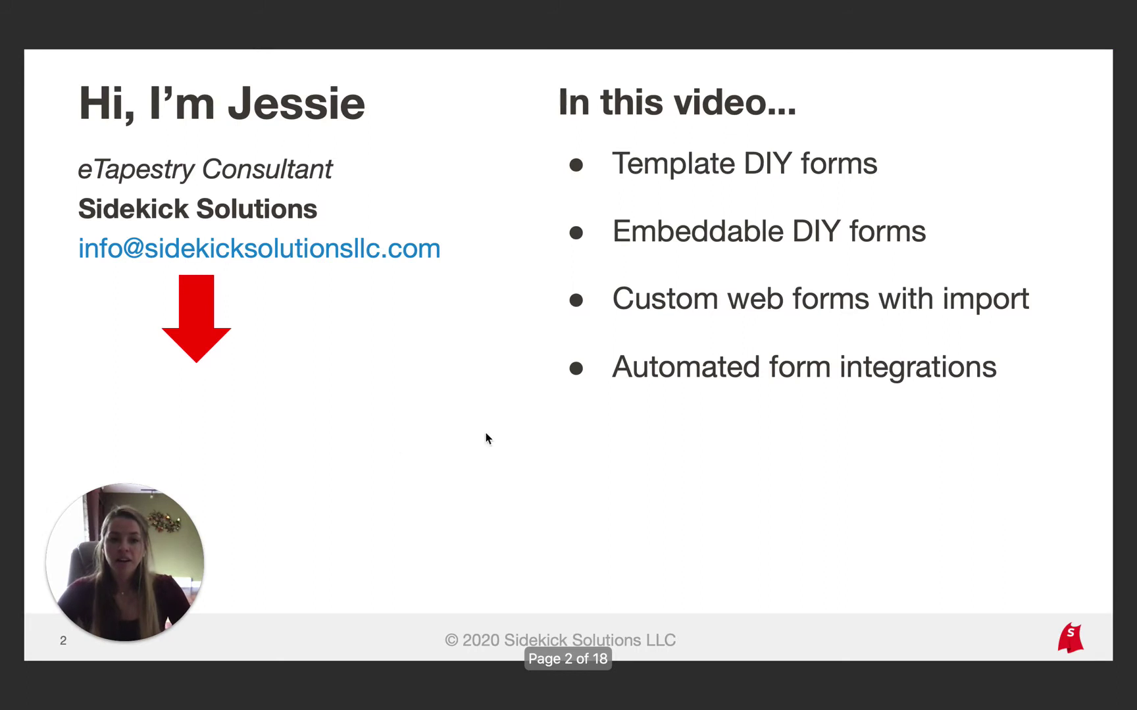
left_click_drag(164, 519, 204, 421)
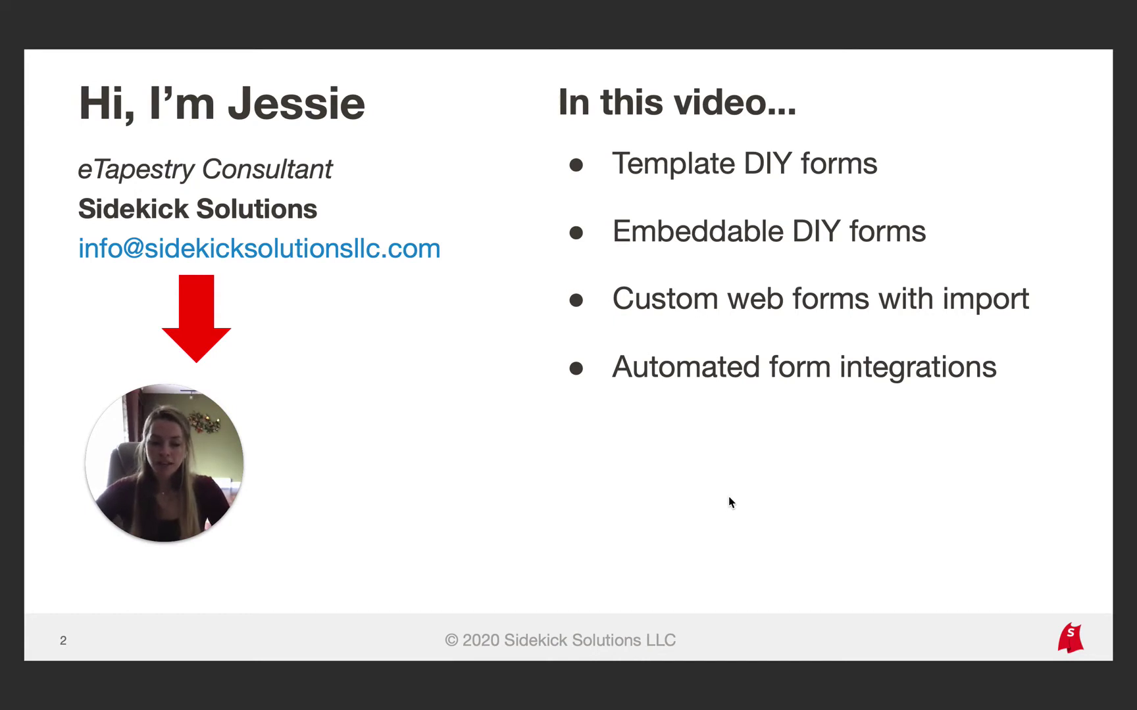
key("Right")
left_click_drag(513, 505, 1051, 564)
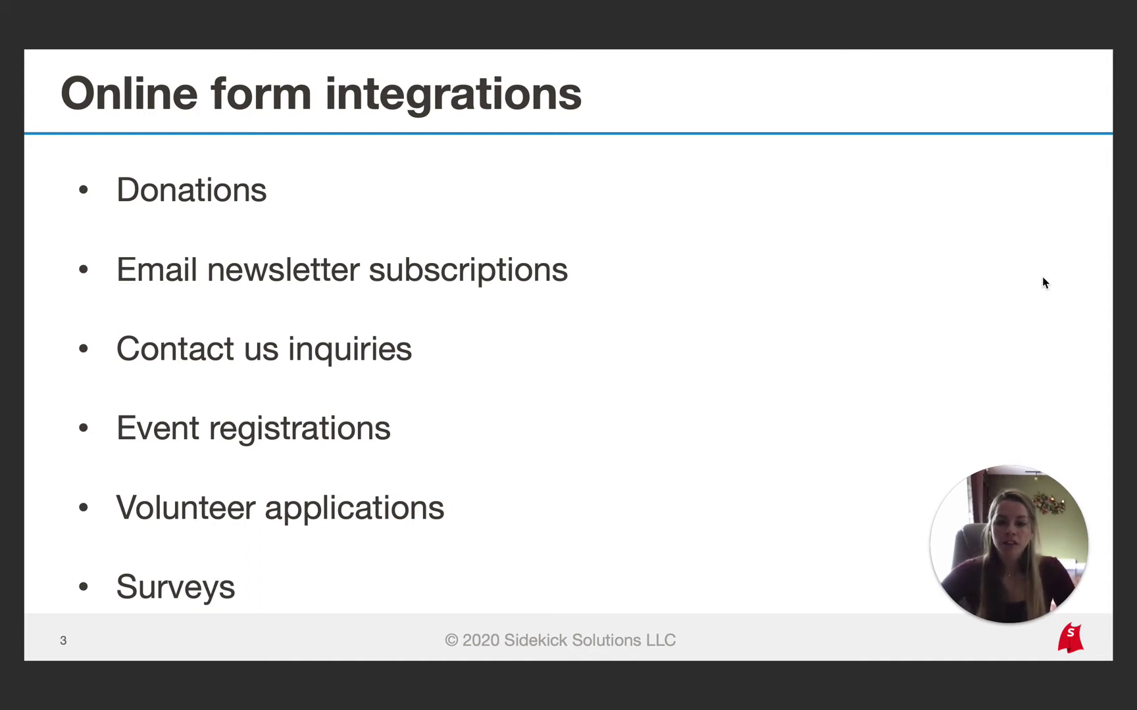
key("Right")
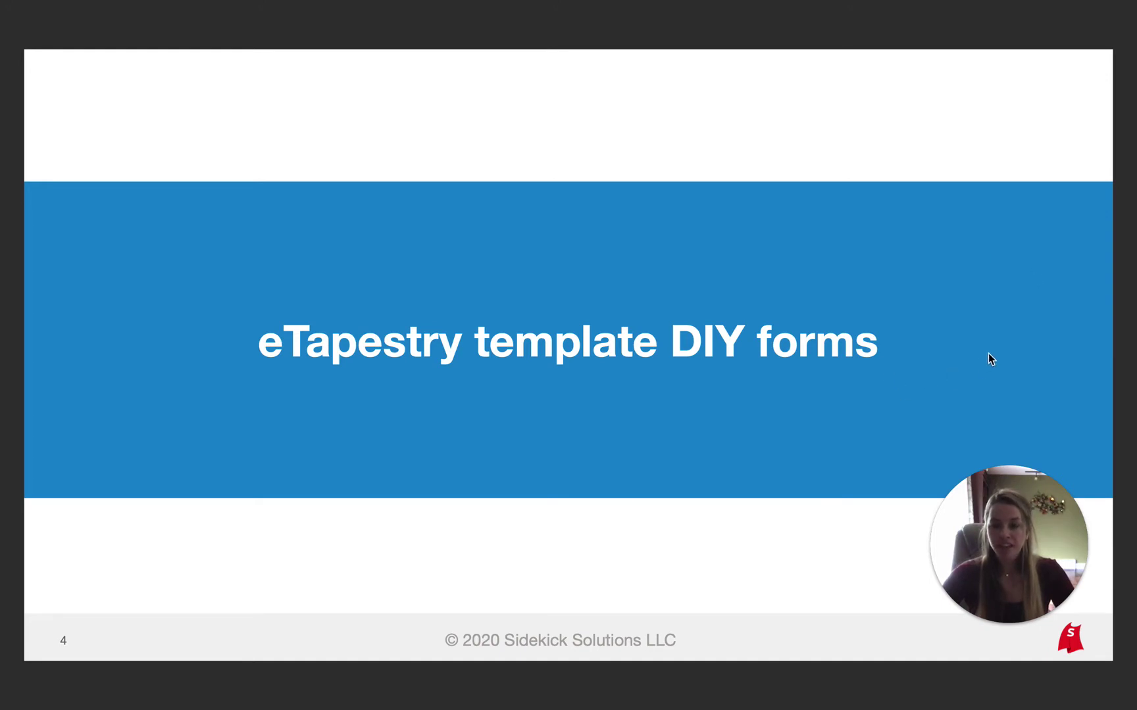
Switch from the slides to eTapestry in Chrome and open the list of DIY online forms
key("ctrl+Up")
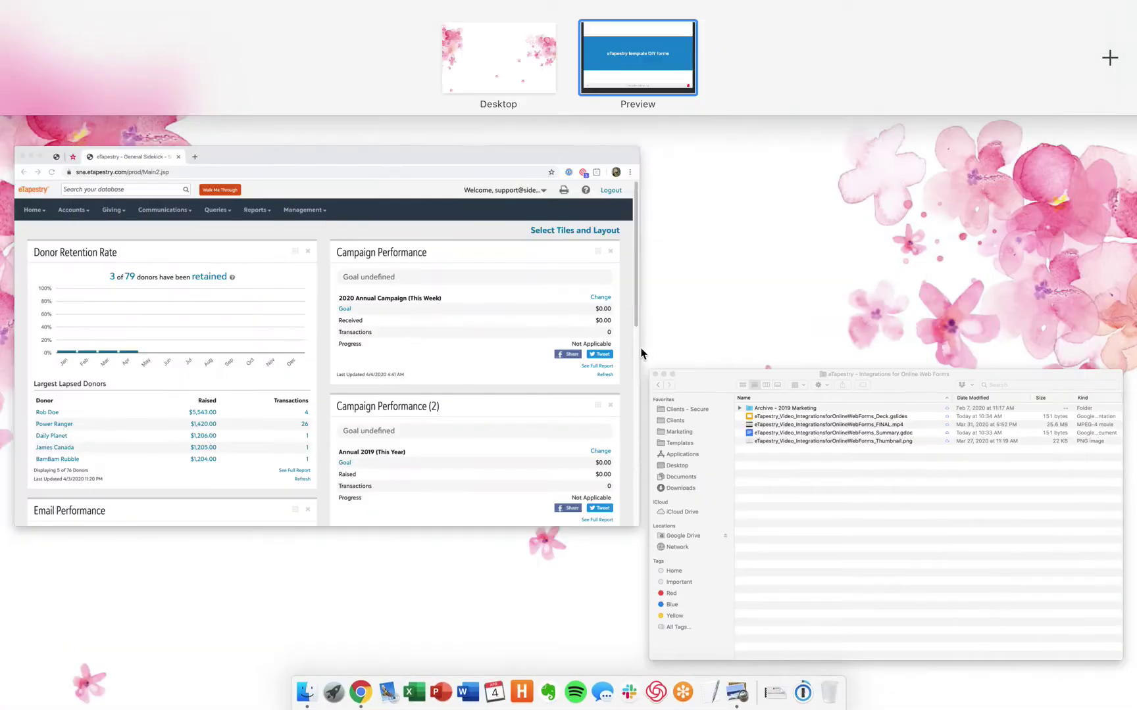
left_click(569, 371)
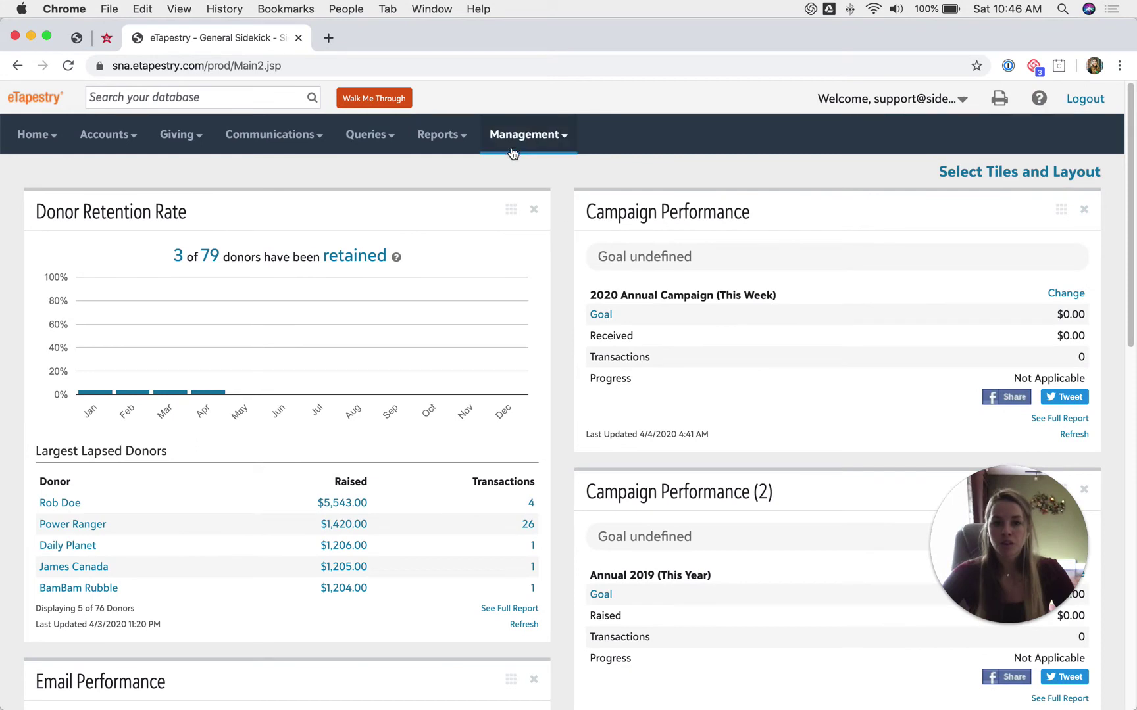
left_click(556, 150)
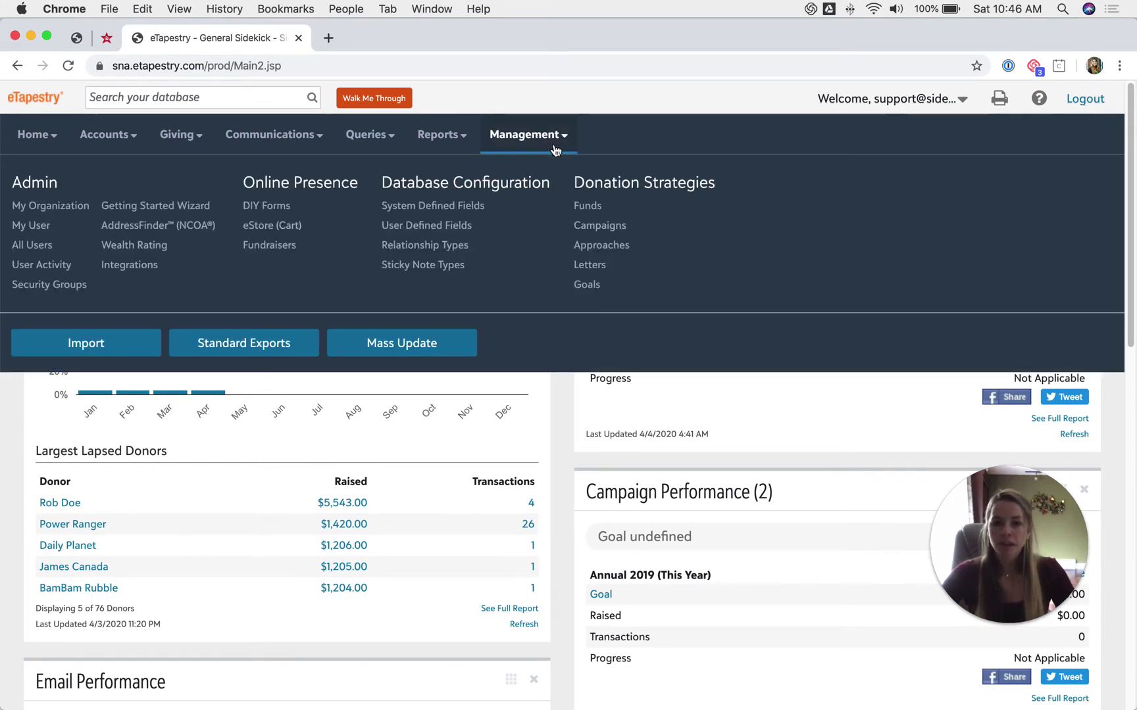
left_click(290, 209)
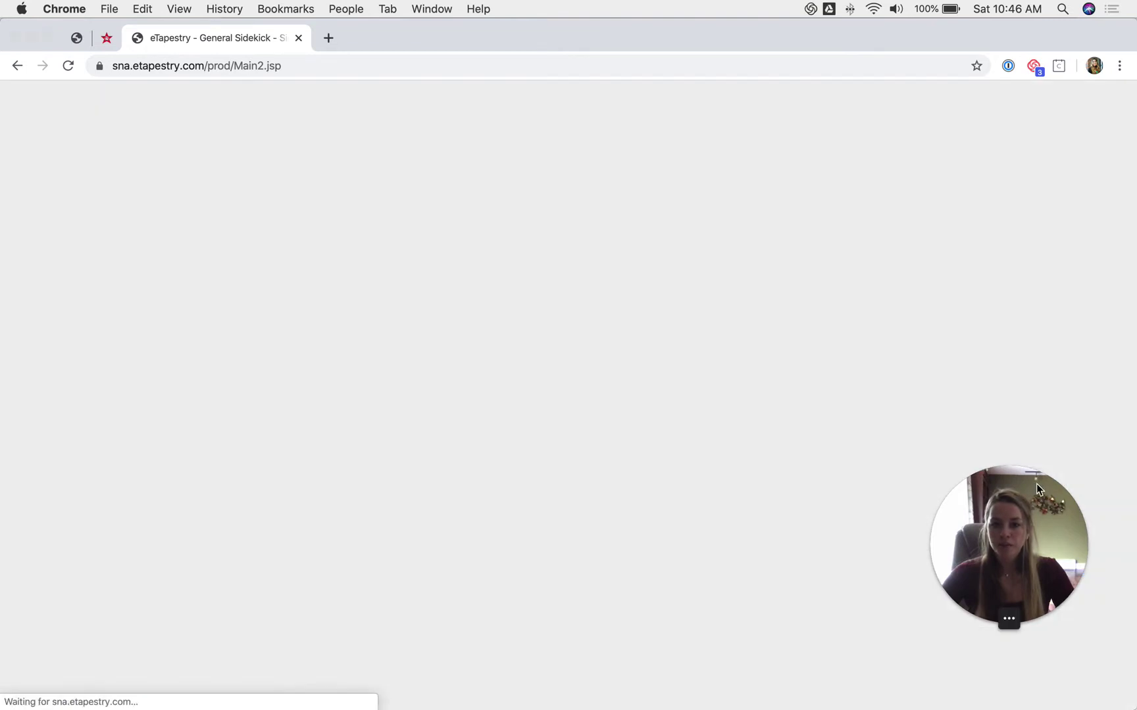
left_click_drag(1036, 483, 1087, 550)
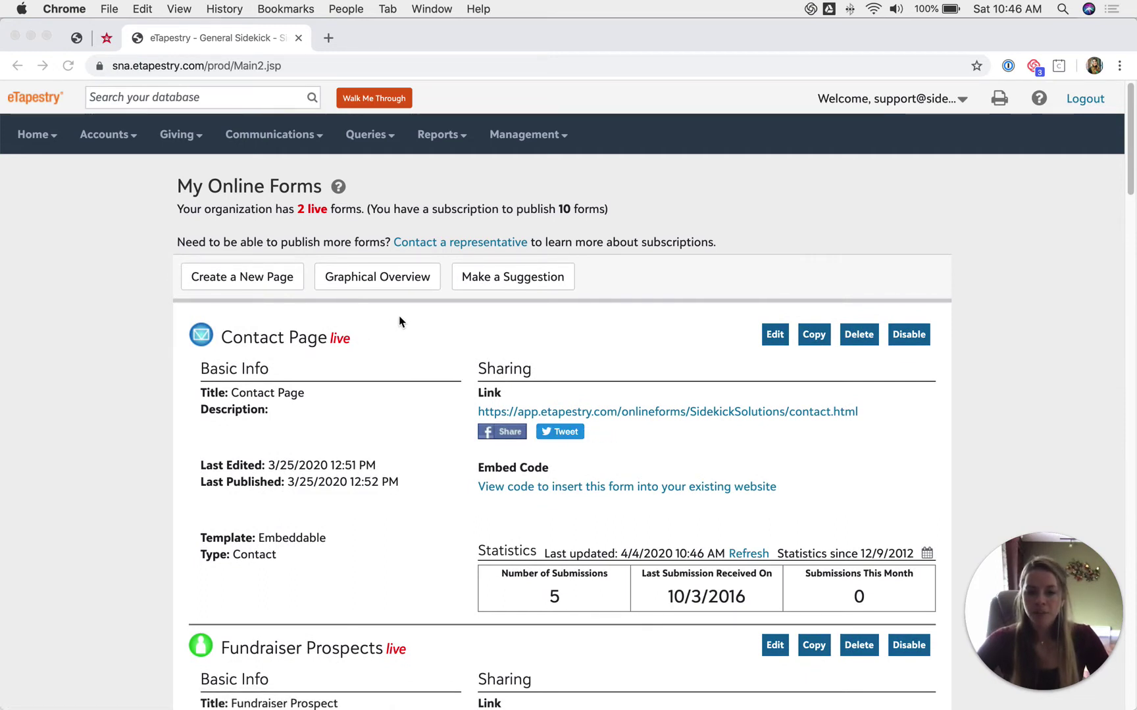
Start creating a new Online Giving Page using the Charakter style
left_click(241, 280)
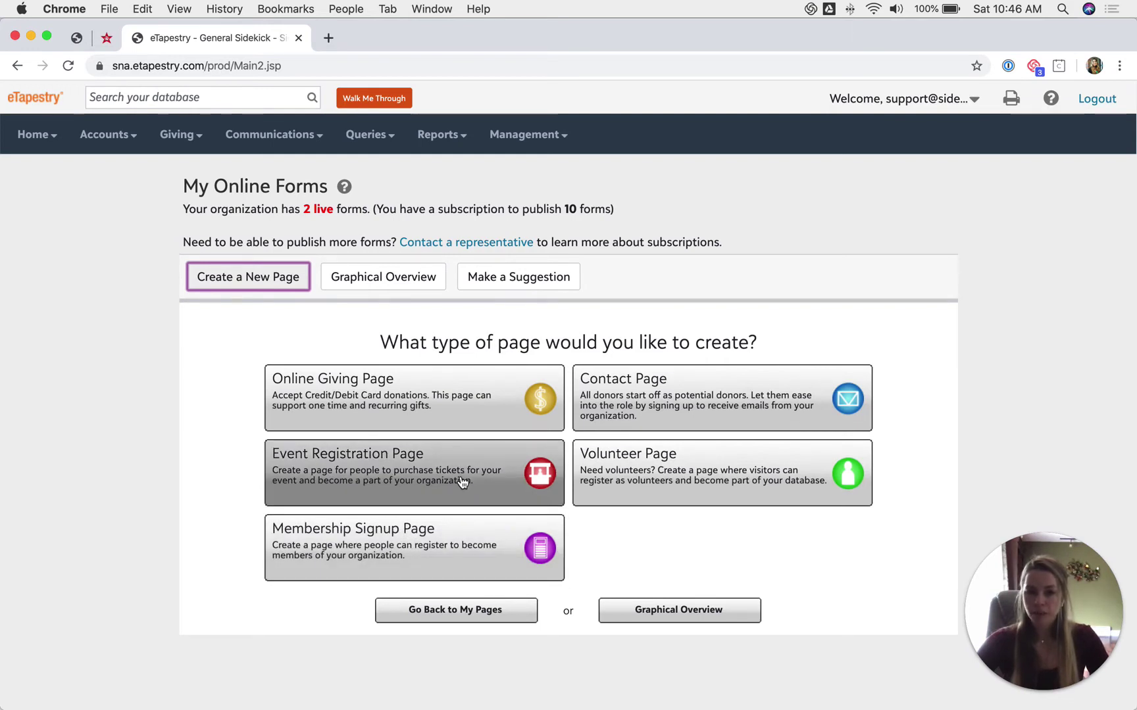
left_click(416, 419)
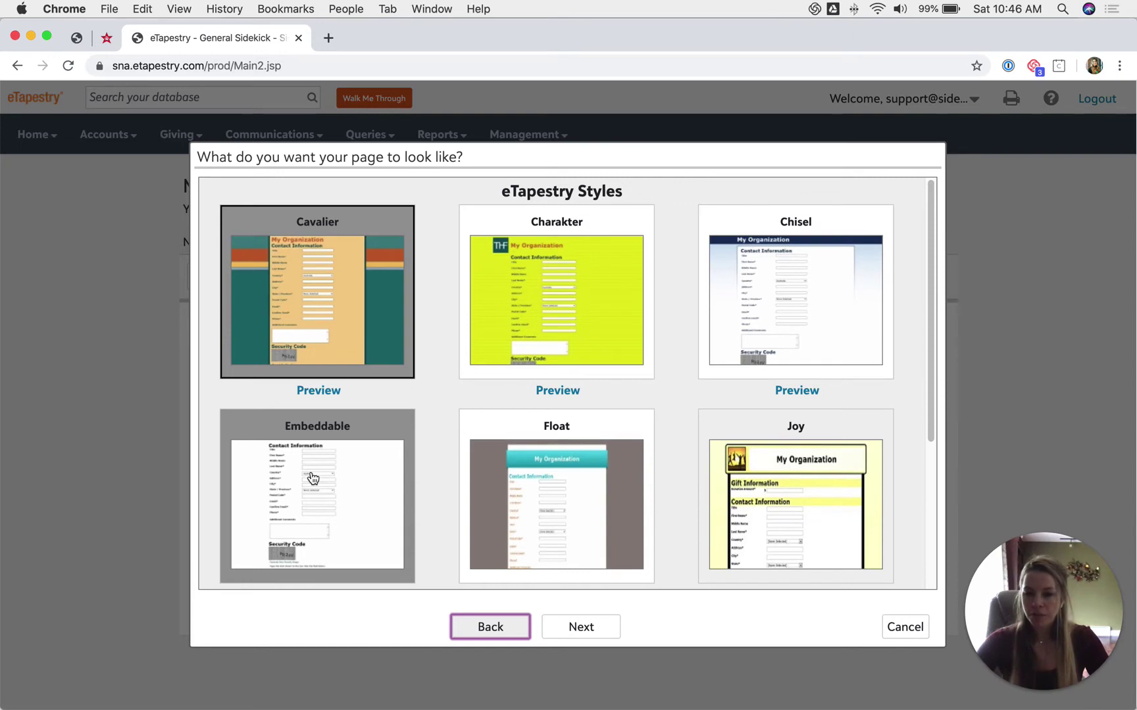
left_click(553, 295)
left_click(574, 628)
Name the form "Online Giving Page" and title it with the presenter's first name in possessive form followed by "Online Giving Page"
left_click(447, 271)
type("Online Giving Page")
key("Tab")
key("Tab")
type("Jessie's ONline")
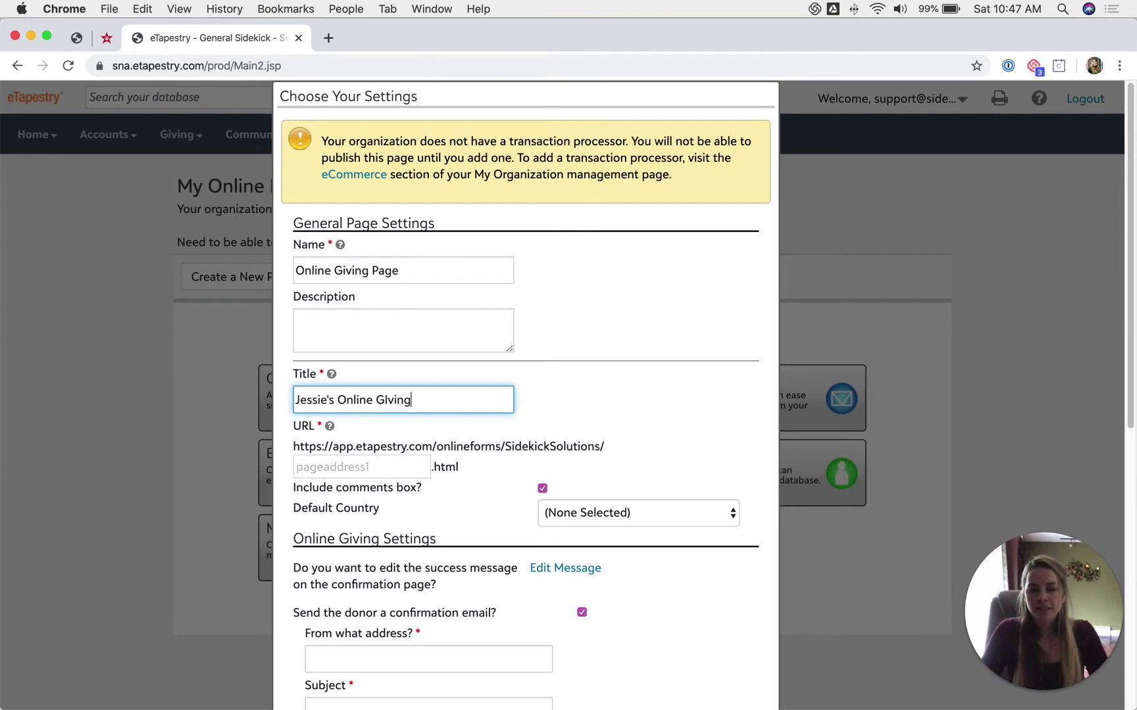
key("BackSpace")
key("BackSpace")
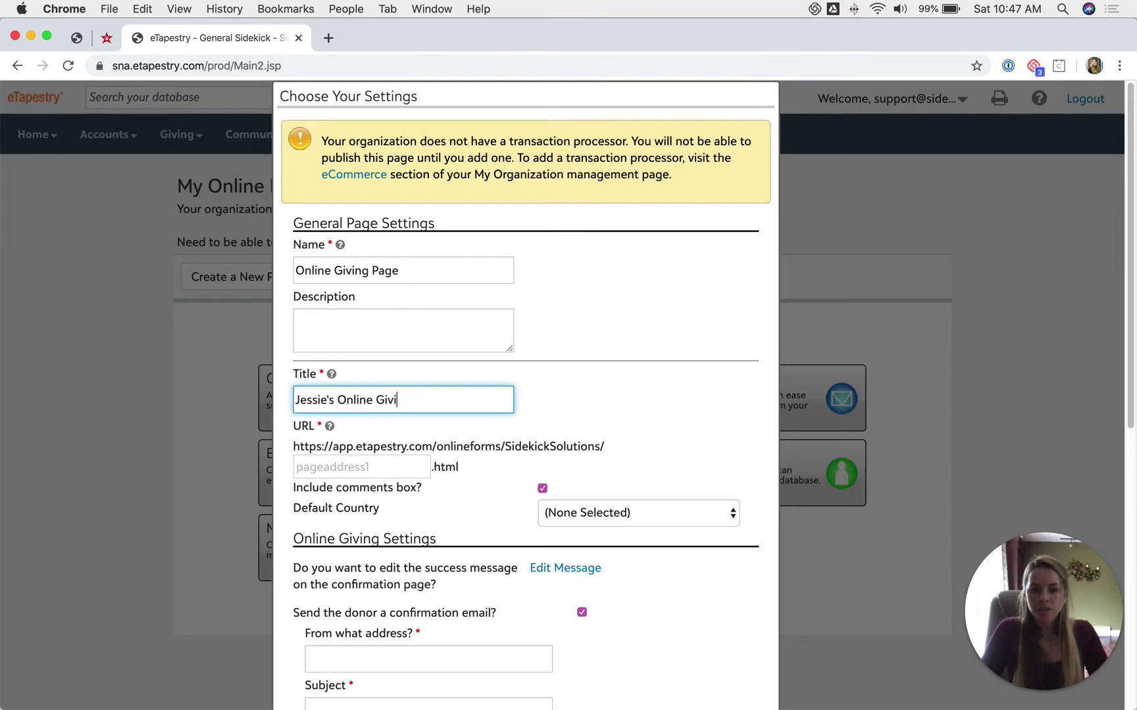
Enter donatenow! as the page address in the form's URL
left_click(392, 469)
type("din")
type("onatenow")
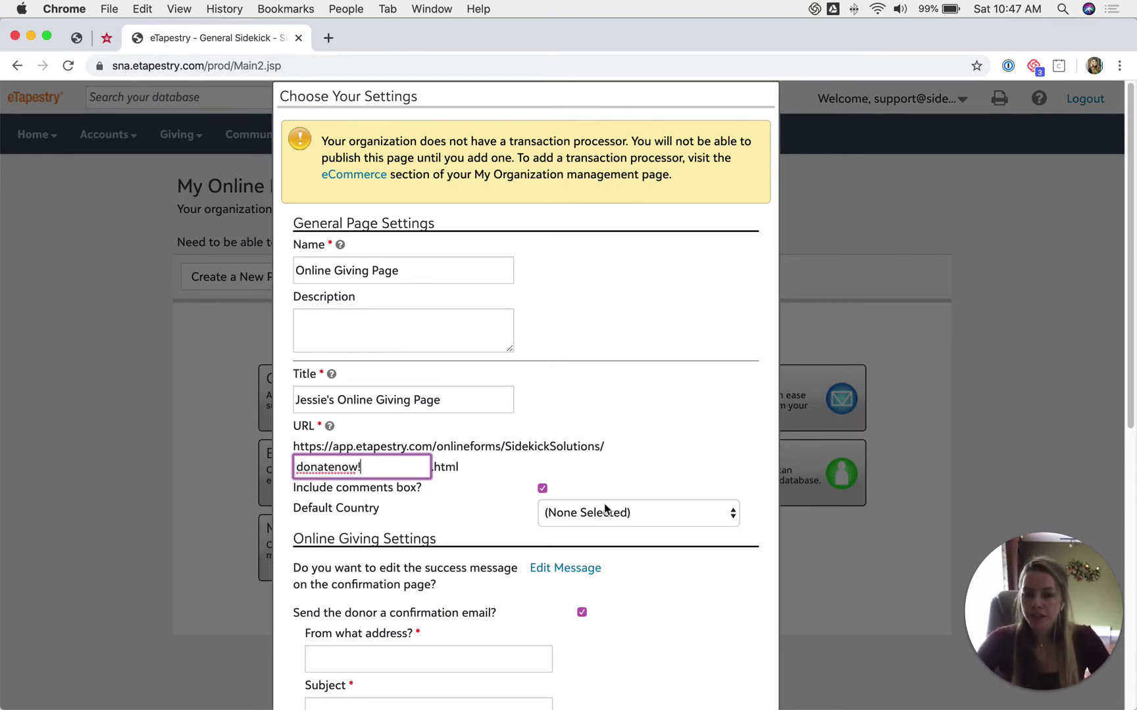
Turn off the confirmation emails to the donor and to the organization in the online giving settings
scroll(605, 486, "down", 1)
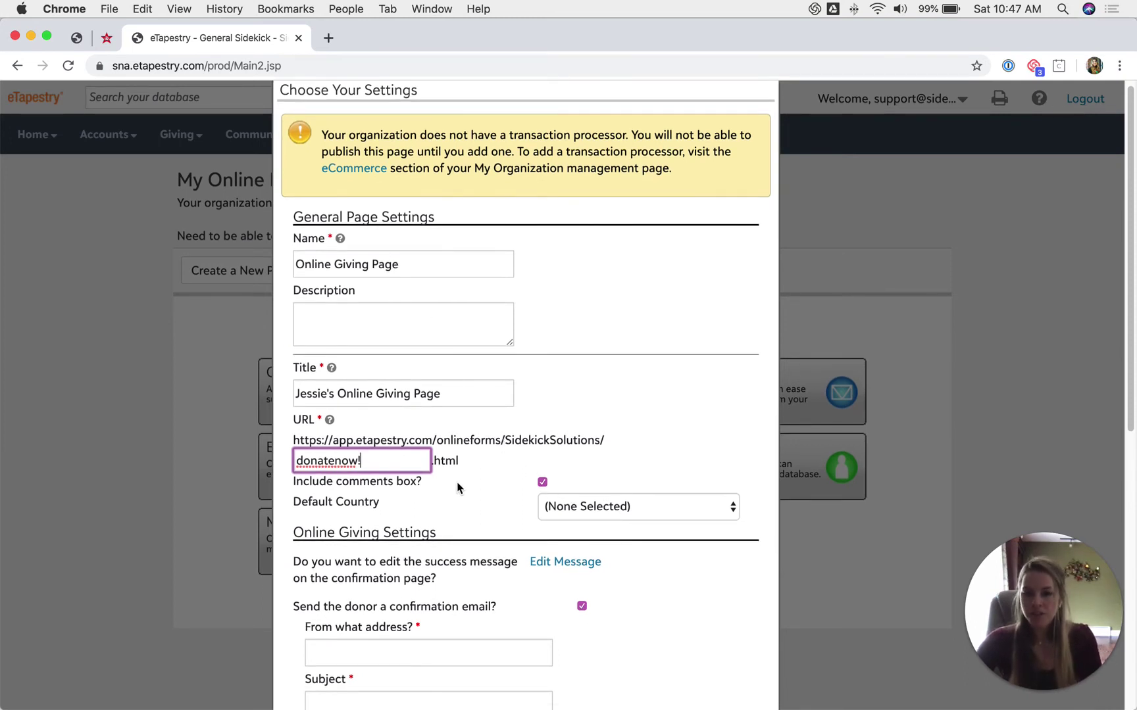
scroll(457, 487, "down", 3)
left_click(581, 523)
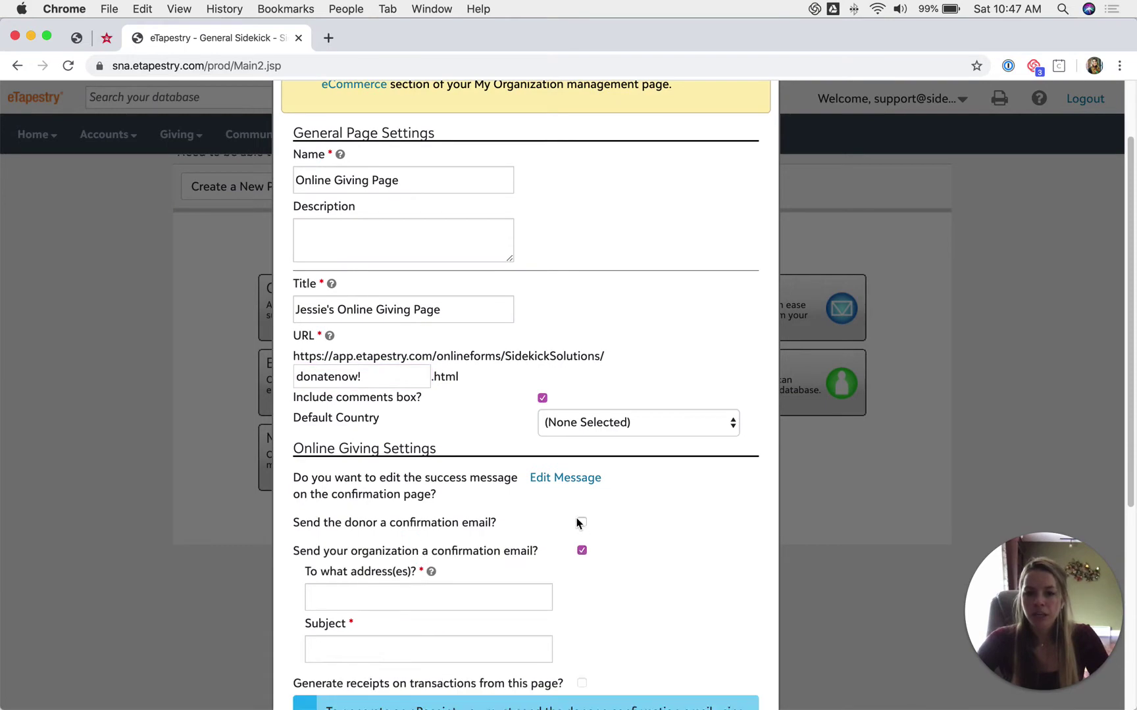
scroll(586, 484, "down", 4)
left_click(583, 424)
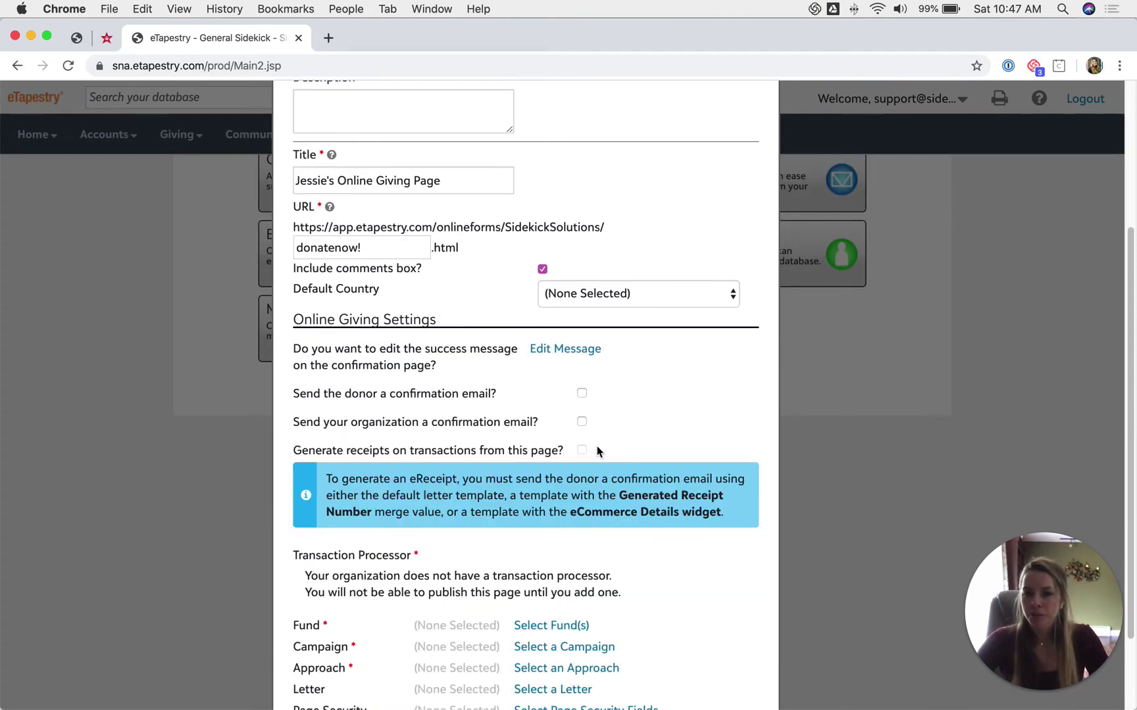
Assign the Unrestricted fund to the giving page
scroll(596, 446, "down", 3)
left_click(565, 523)
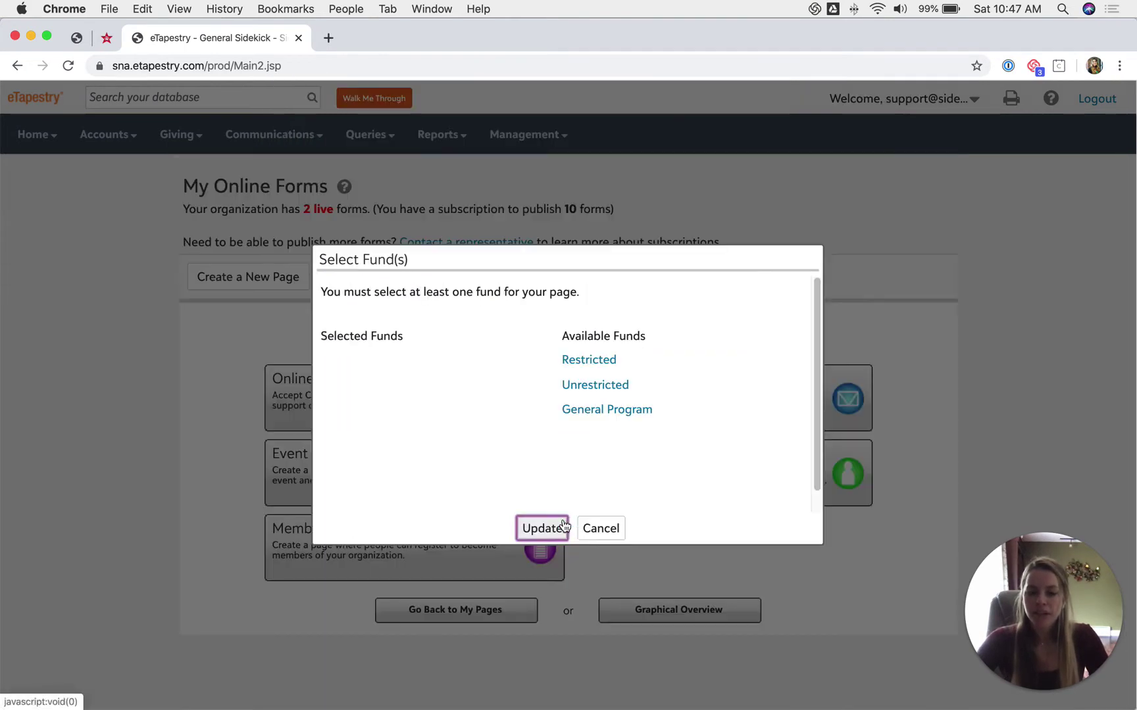
left_click(597, 387)
left_click(542, 528)
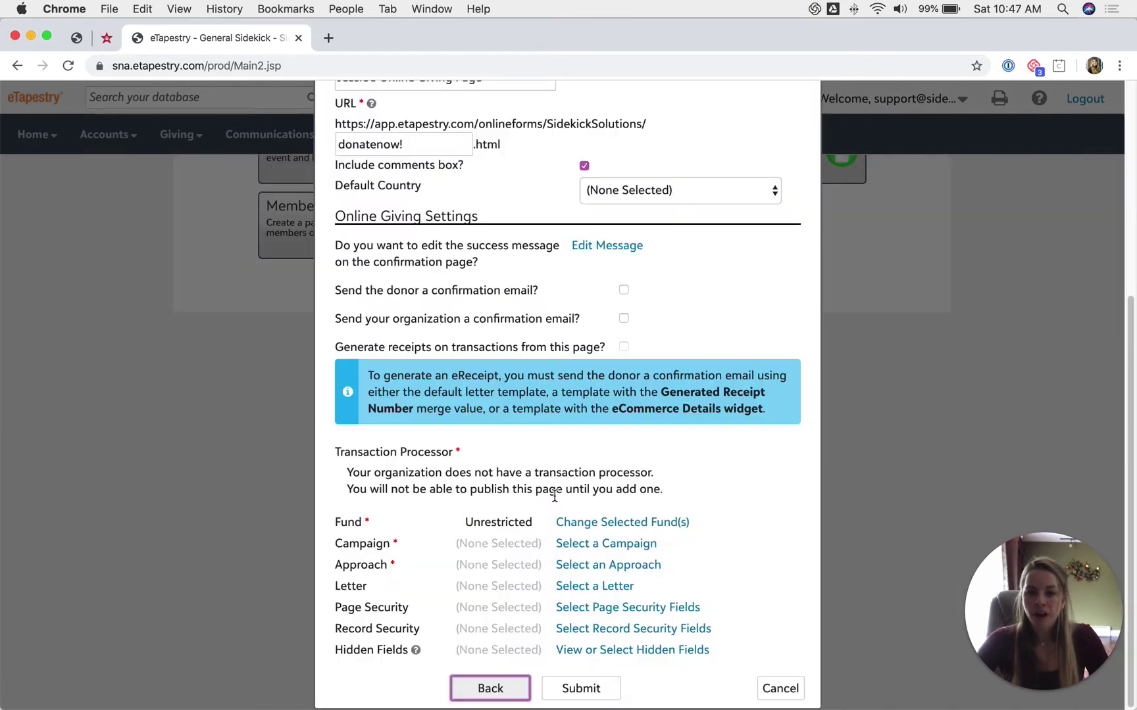
Assign the 2020 Annual Campaign and the Online Donation approach to the page, and try to submit the settings
left_click(587, 540)
left_click(540, 391)
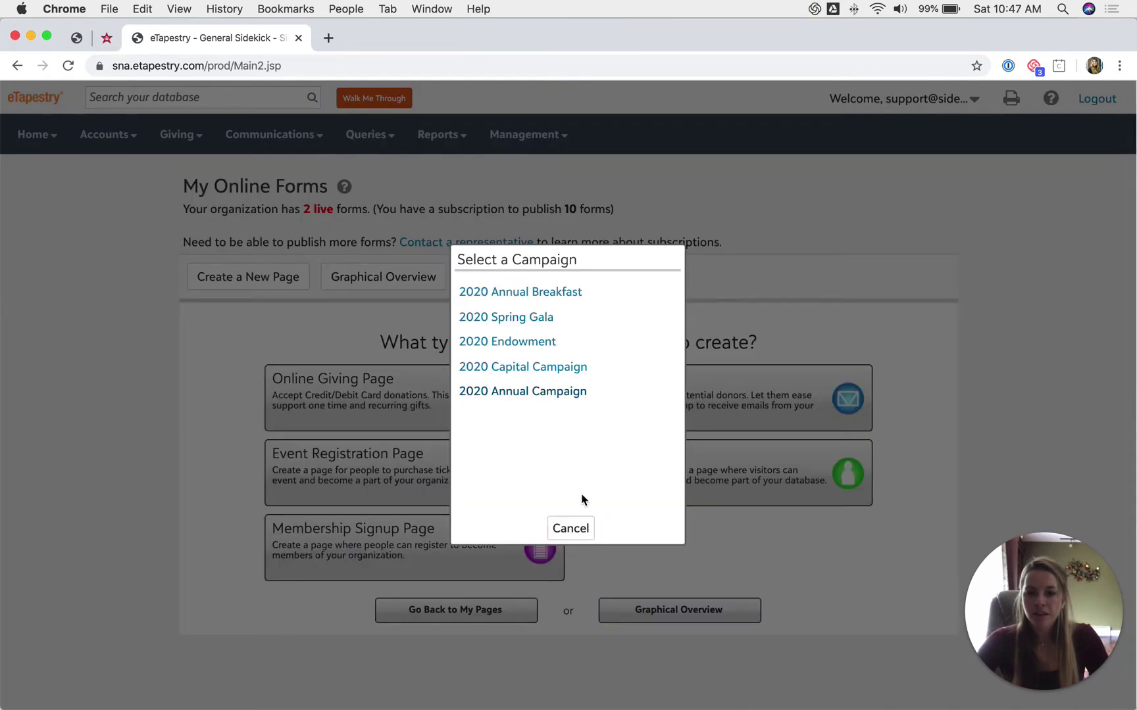
left_click(587, 569)
scroll(529, 442, "down", 3)
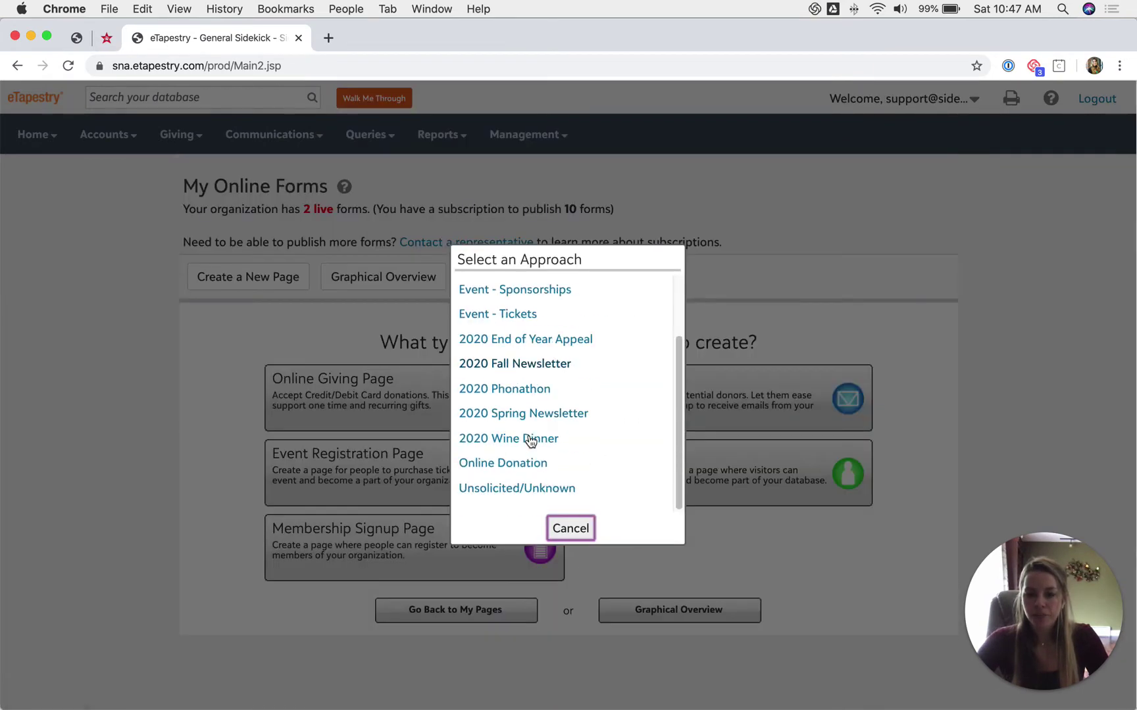
left_click(521, 465)
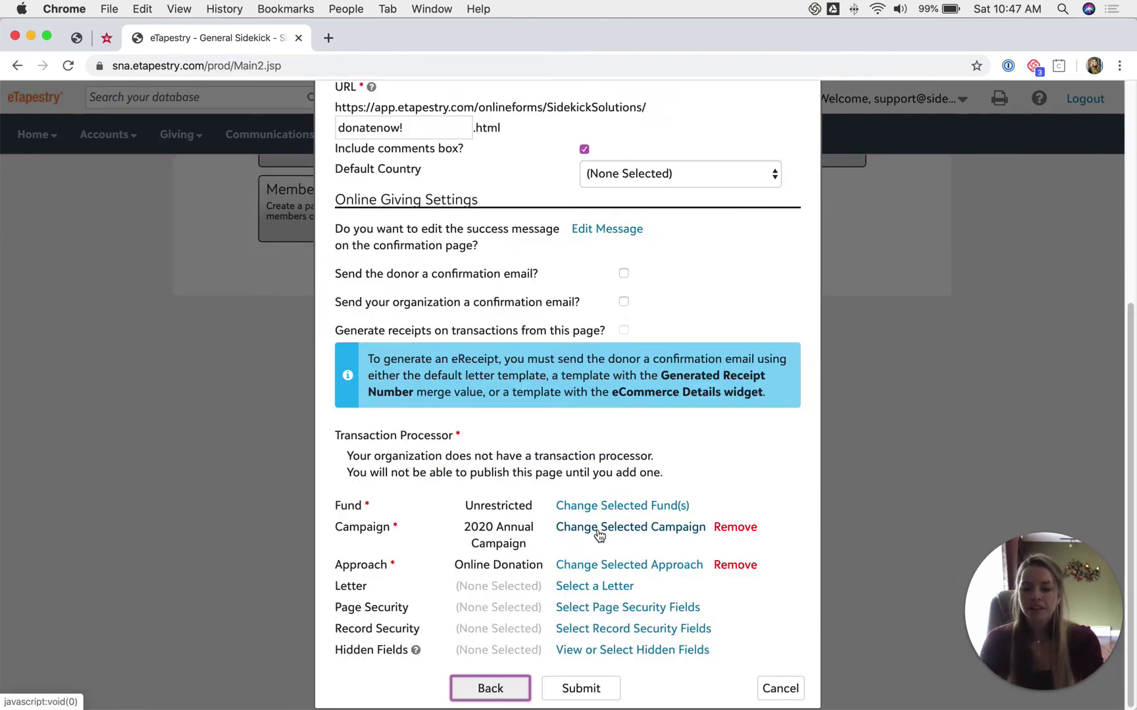
left_click(599, 689)
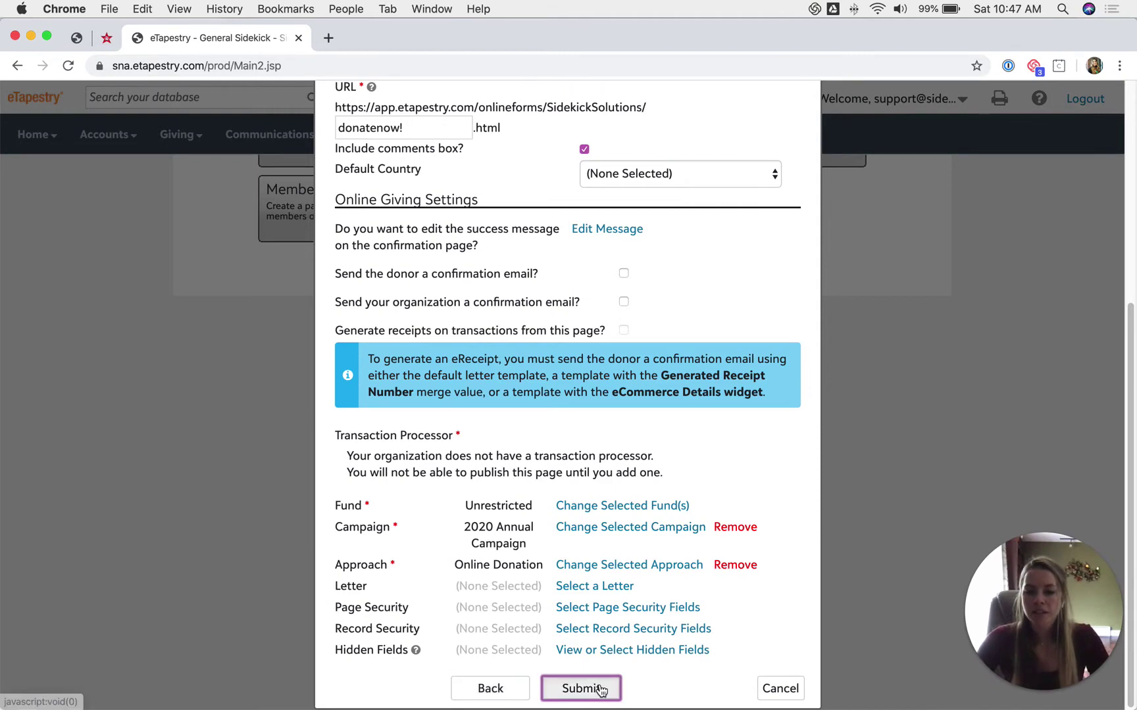
Remove the exclamation mark from the page address so it reads donatenow, and submit the page settings
scroll(560, 428, "up", 3)
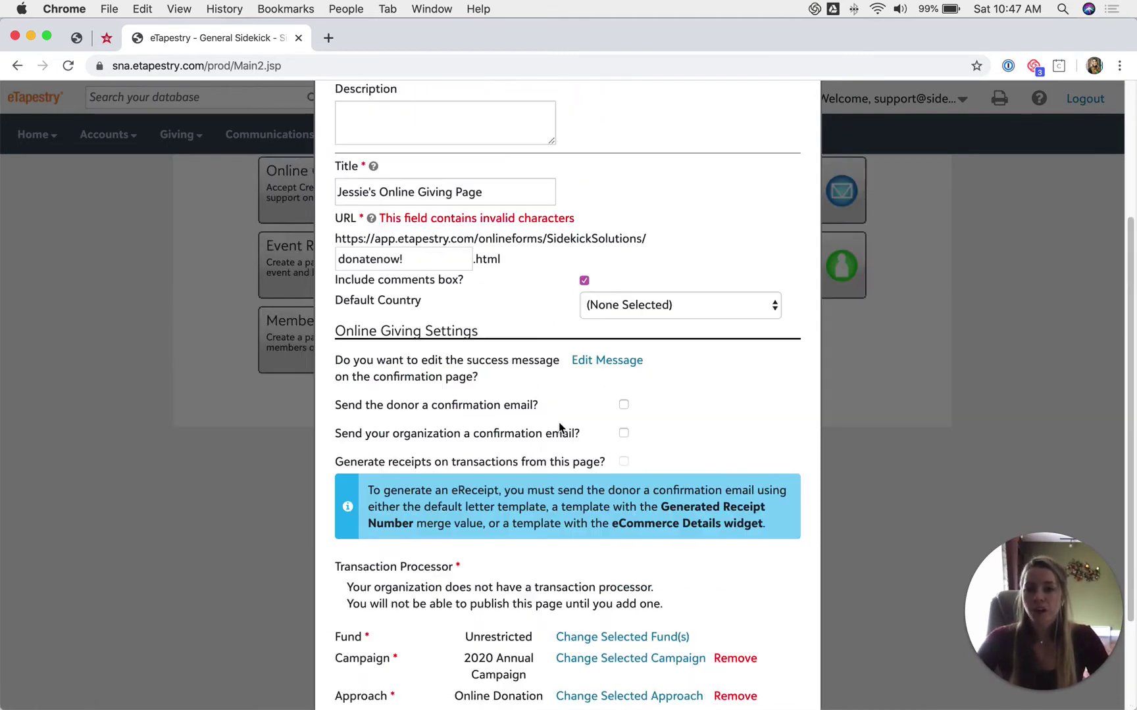
left_click(436, 259)
scroll(534, 446, "up", 5)
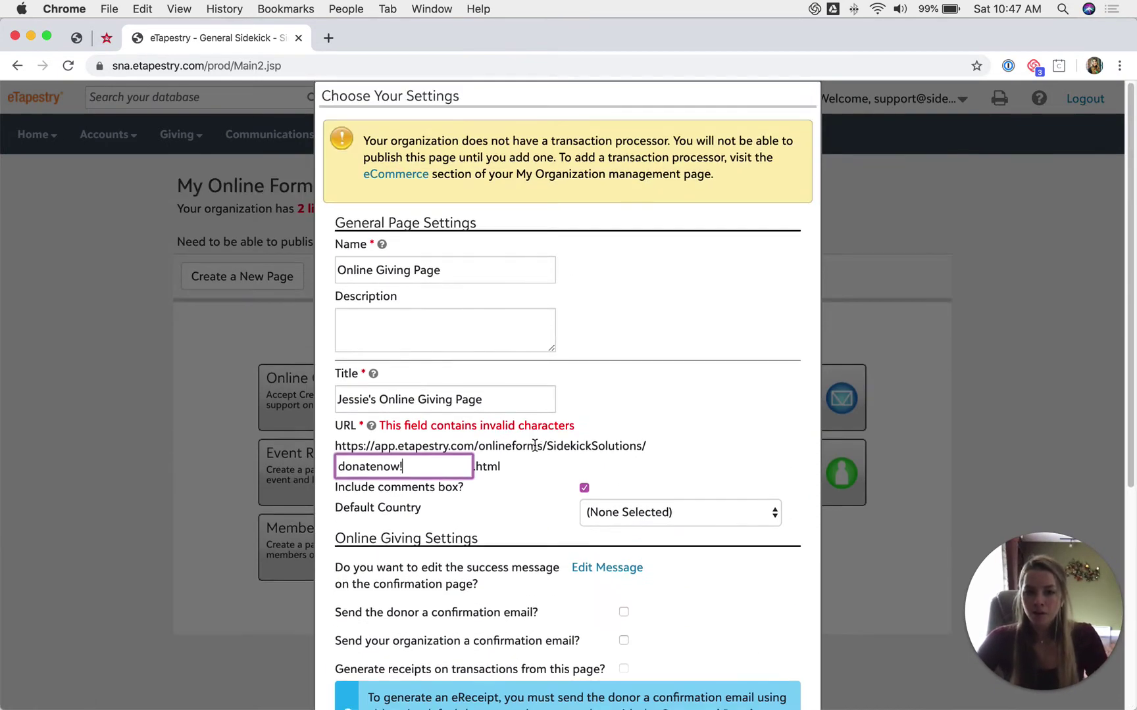
key("BackSpace")
scroll(534, 467, "down", 8)
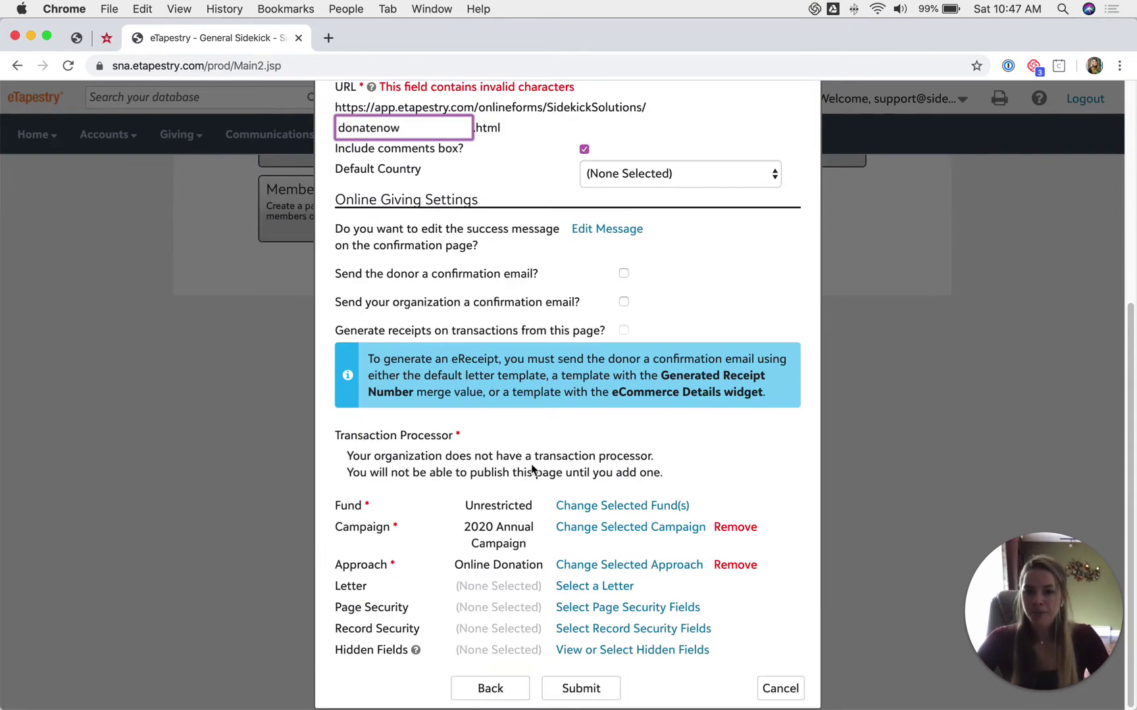
left_click(583, 680)
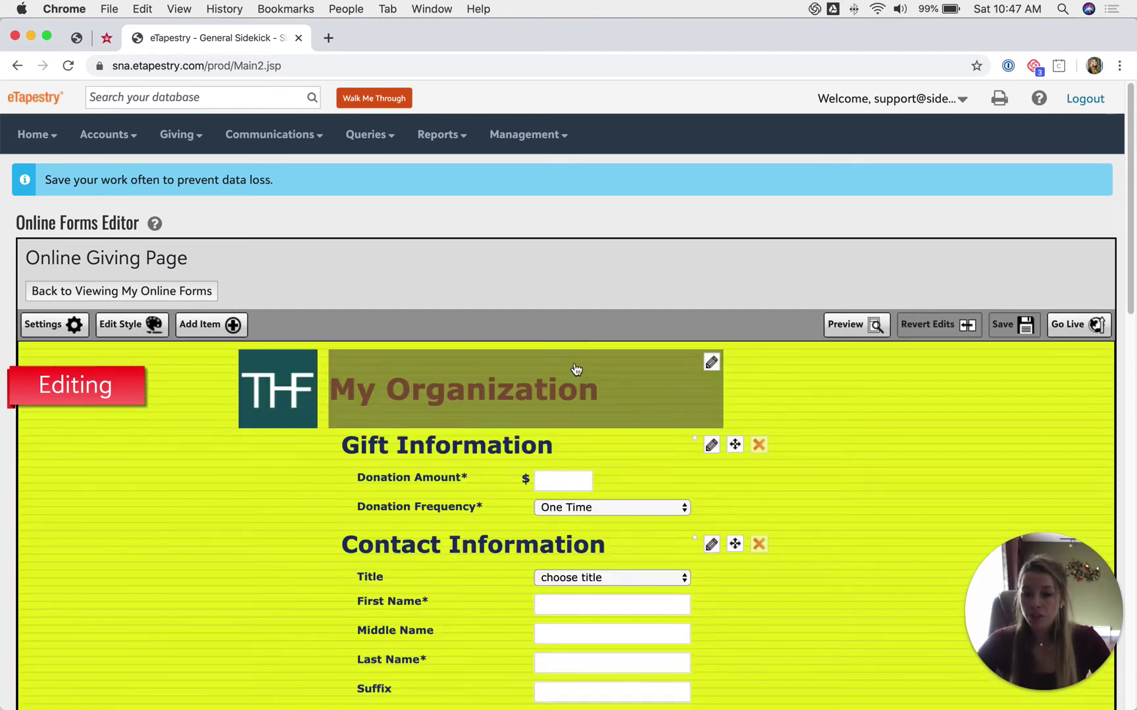
Replace the form's "My Organization" header text with "Donate today!"
left_click(711, 364)
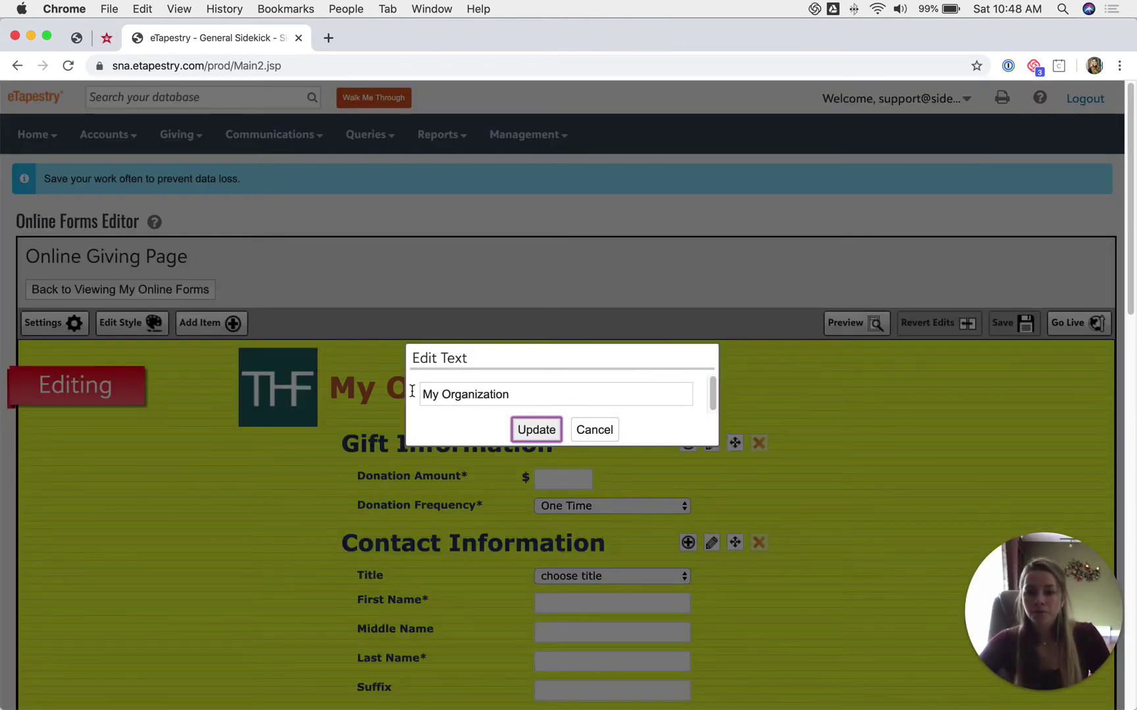
left_click(556, 394)
key("super+a")
type("Donate today!")
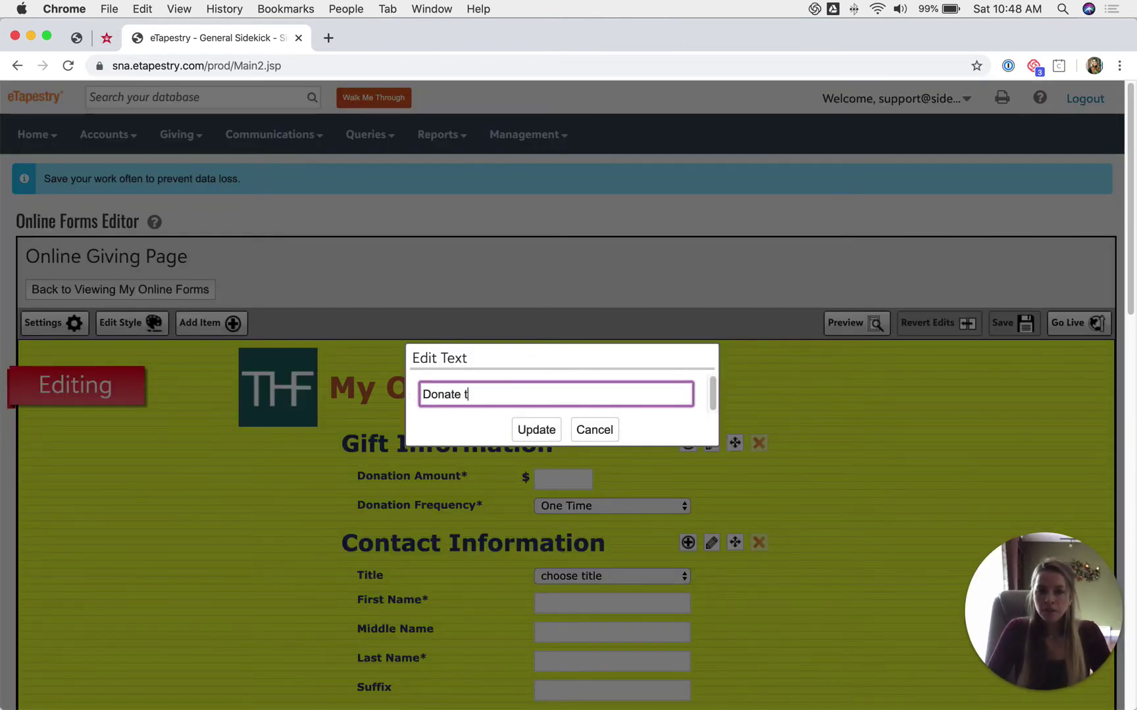
left_click(536, 430)
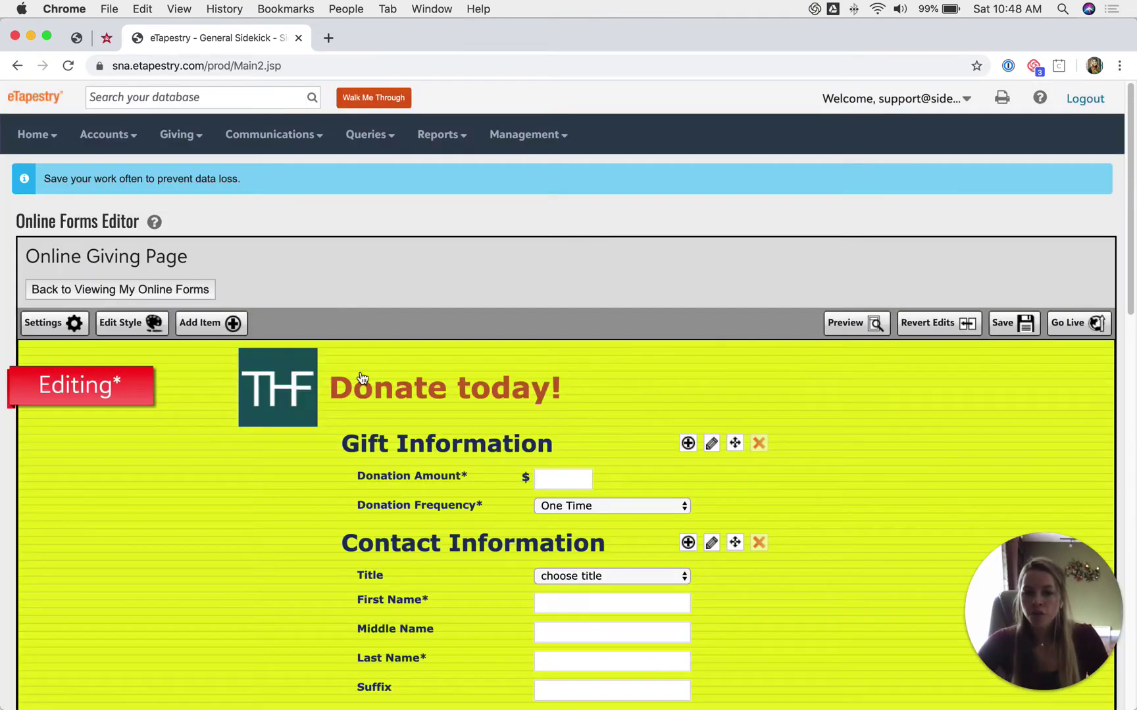
Set the form's main background colour to pale yellow #FFFFCC and apply the style change
left_click(123, 323)
scroll(408, 523, "down", 5)
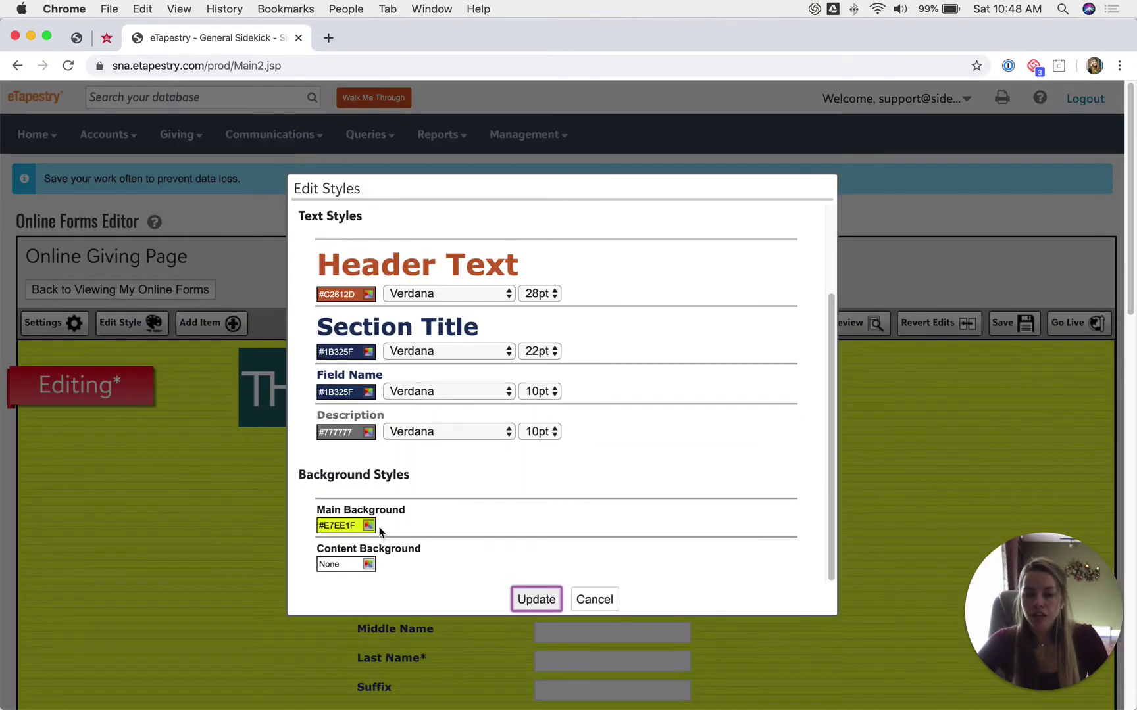
left_click(366, 529)
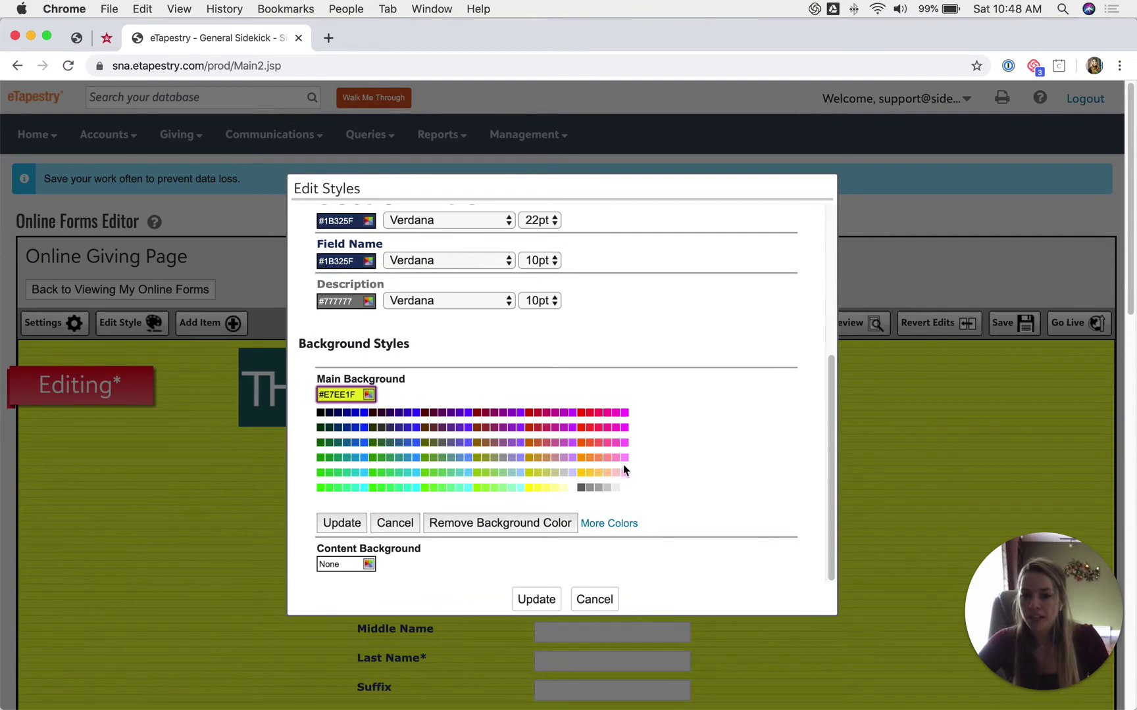
left_click(565, 488)
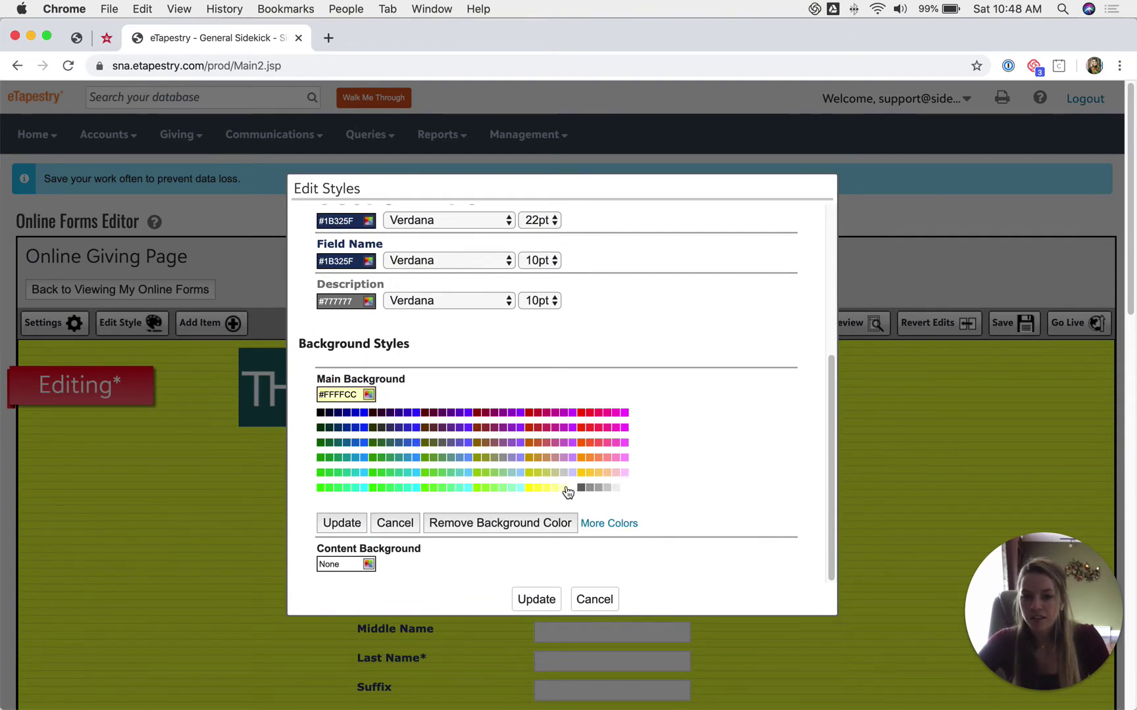
left_click(538, 600)
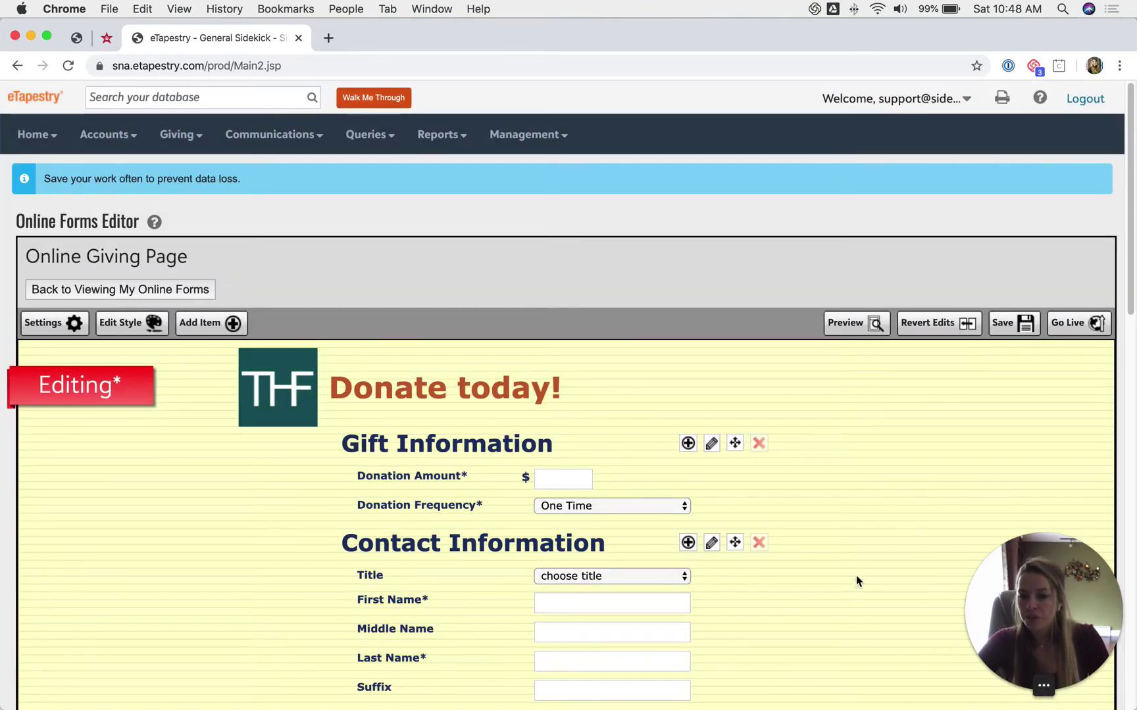
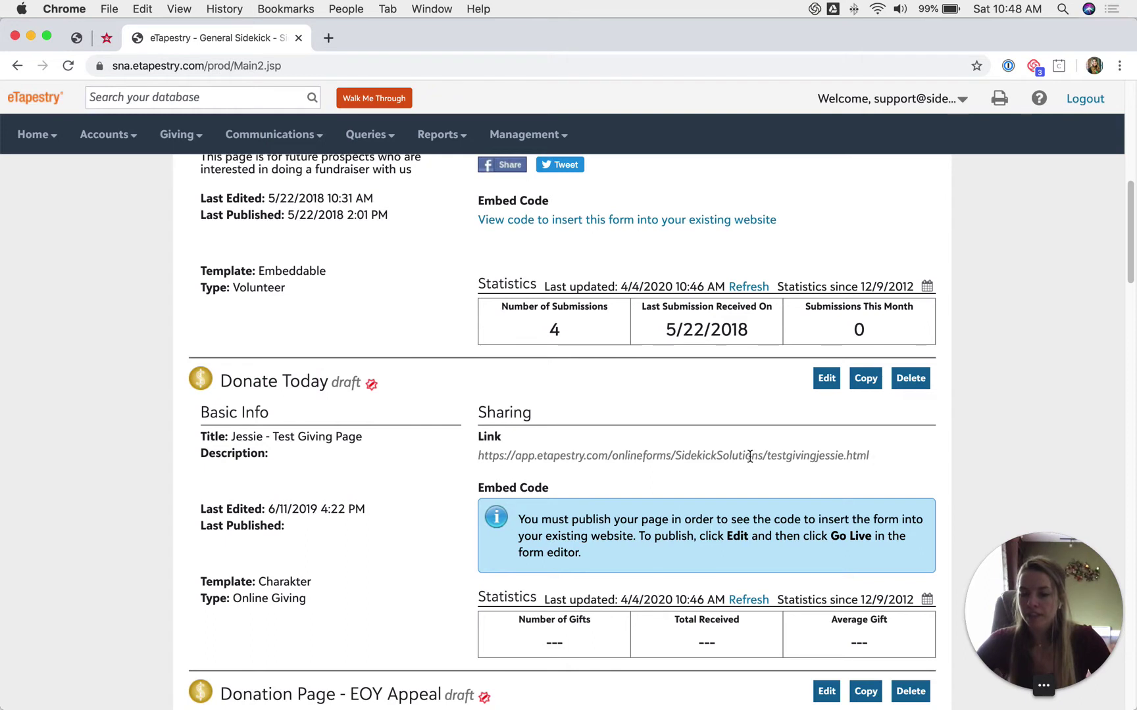
Highlight the Donate Today draft's sharing link, and compare it with the app.etapestry.com address of the published Ronald McDonald House donation page
left_click_drag(868, 455, 478, 454)
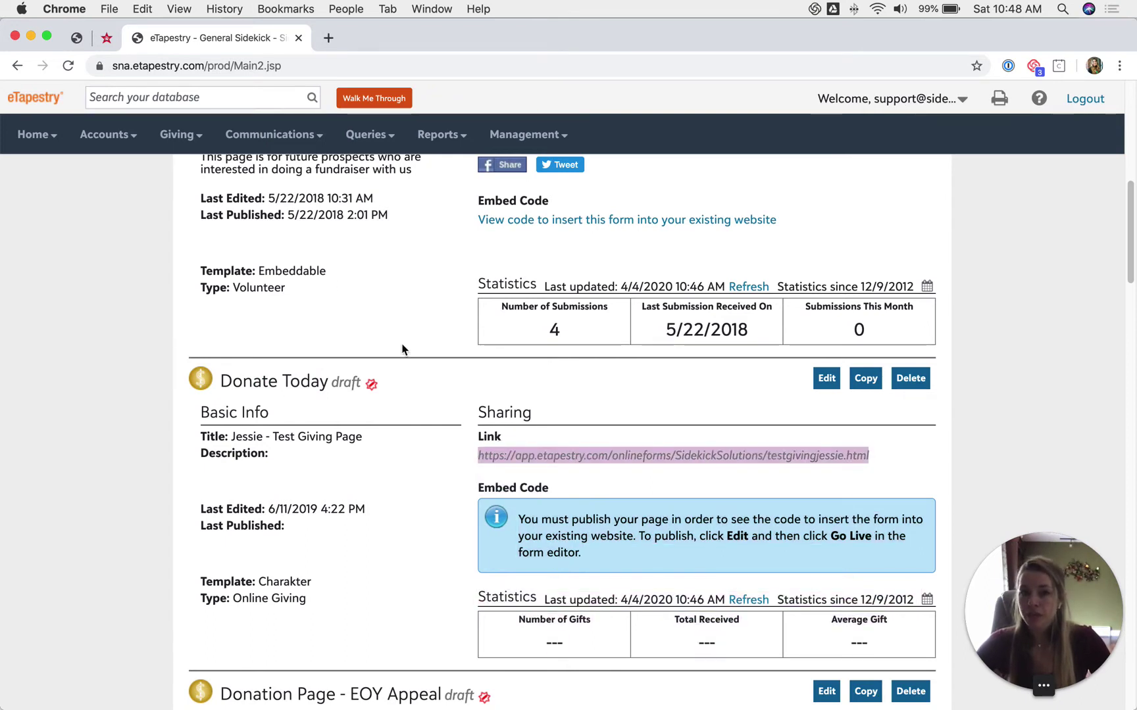
left_click(78, 40)
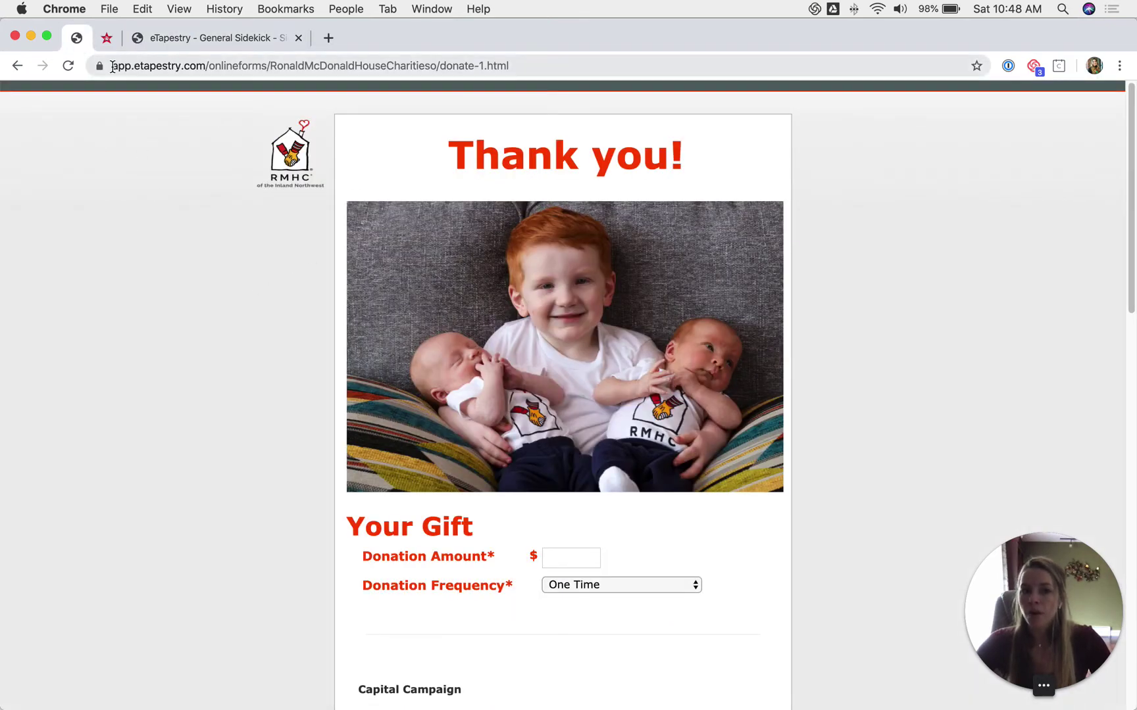
left_click_drag(111, 66, 205, 66)
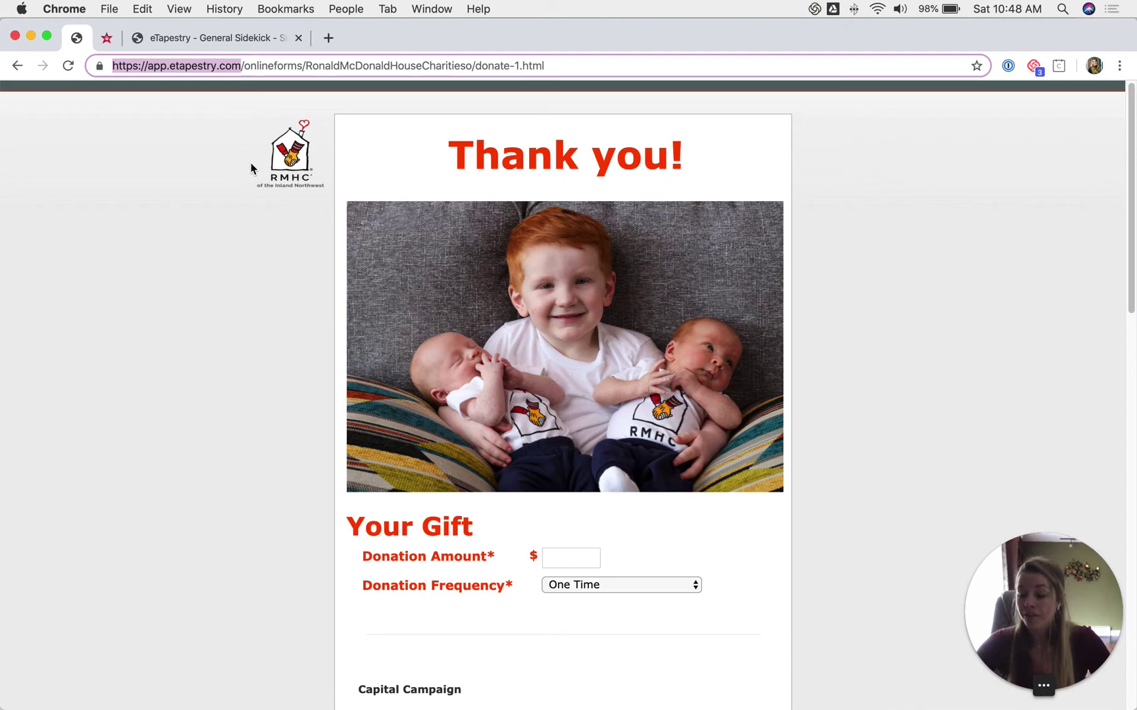
Return to the eTapestry page list, show the Contact Page's embed code and select the whole code
left_click(208, 44)
scroll(488, 457, "up", 10)
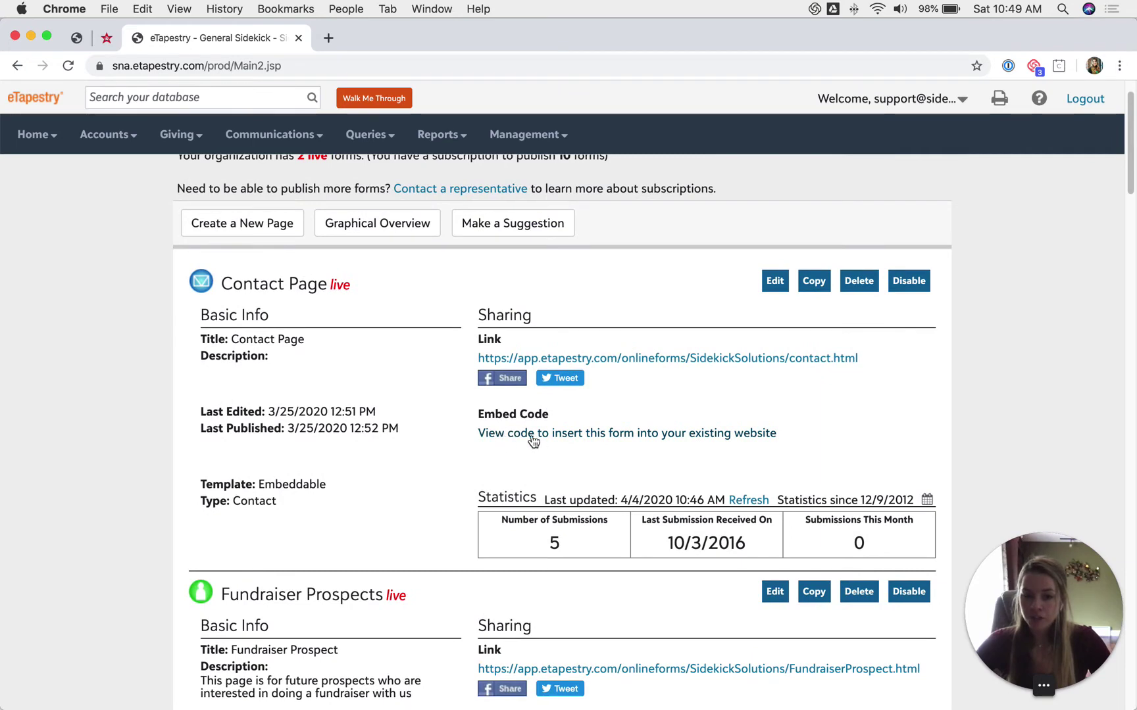
left_click(508, 435)
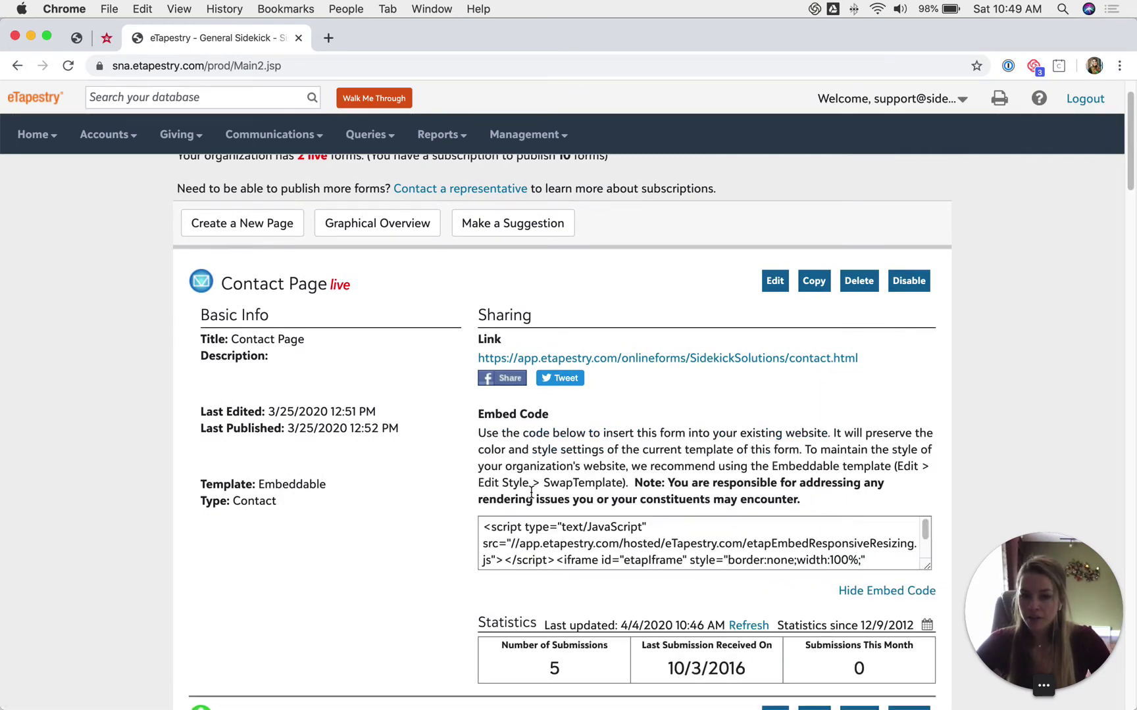
left_click(491, 539)
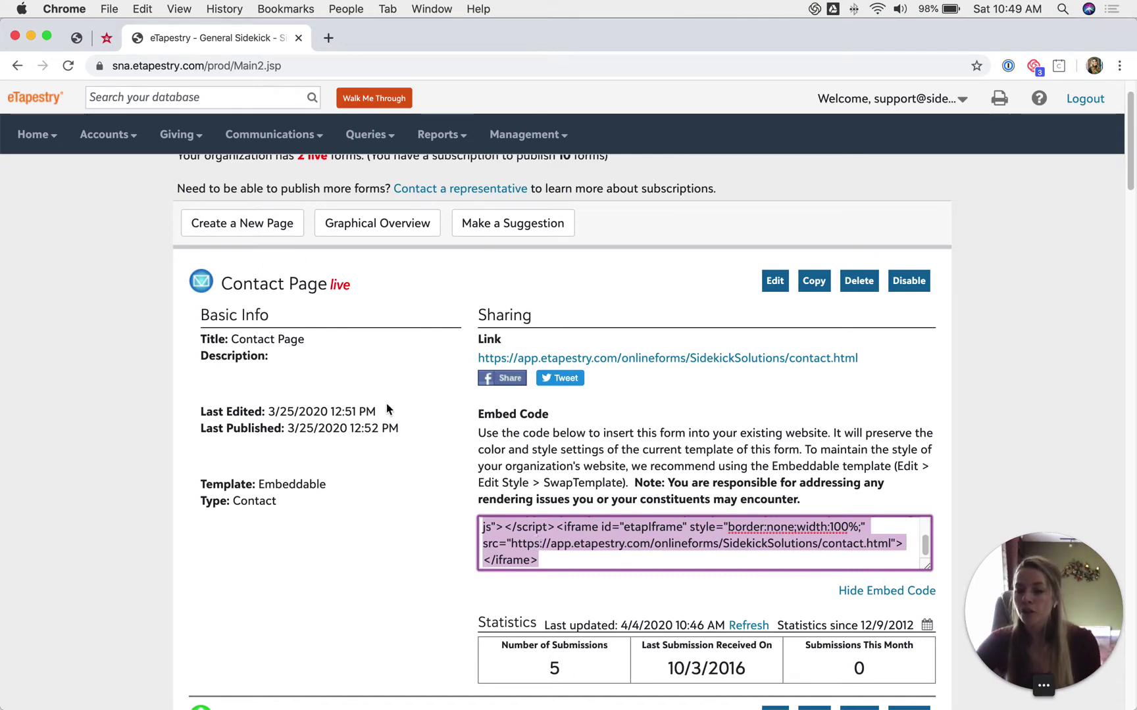
Examine the Freedom Service Dogs donation page as an example of an embedded form, including its web address and its gift and contact fields
left_click(108, 41)
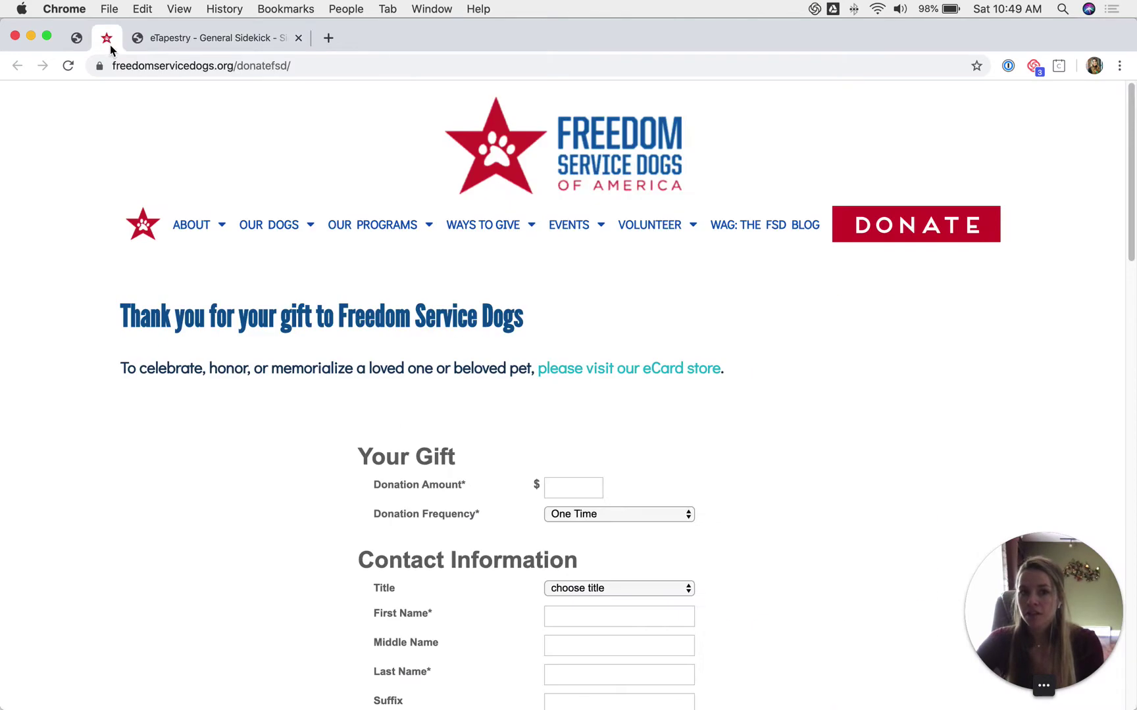
left_click(104, 66)
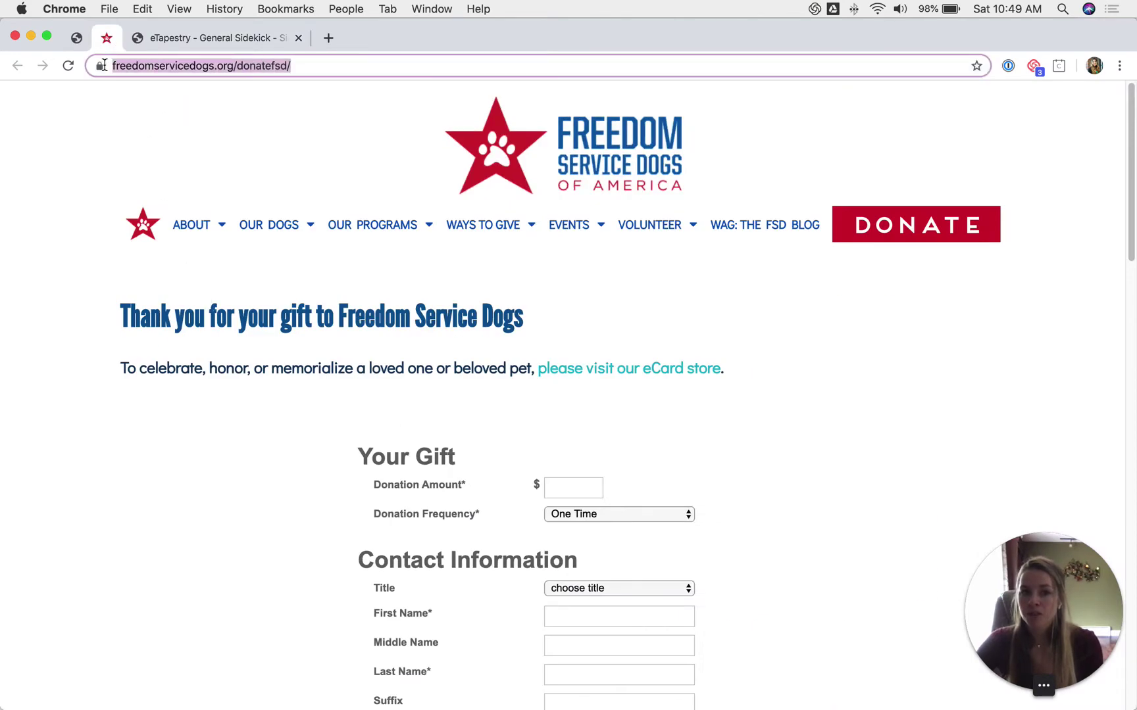
scroll(178, 382, "down", 5)
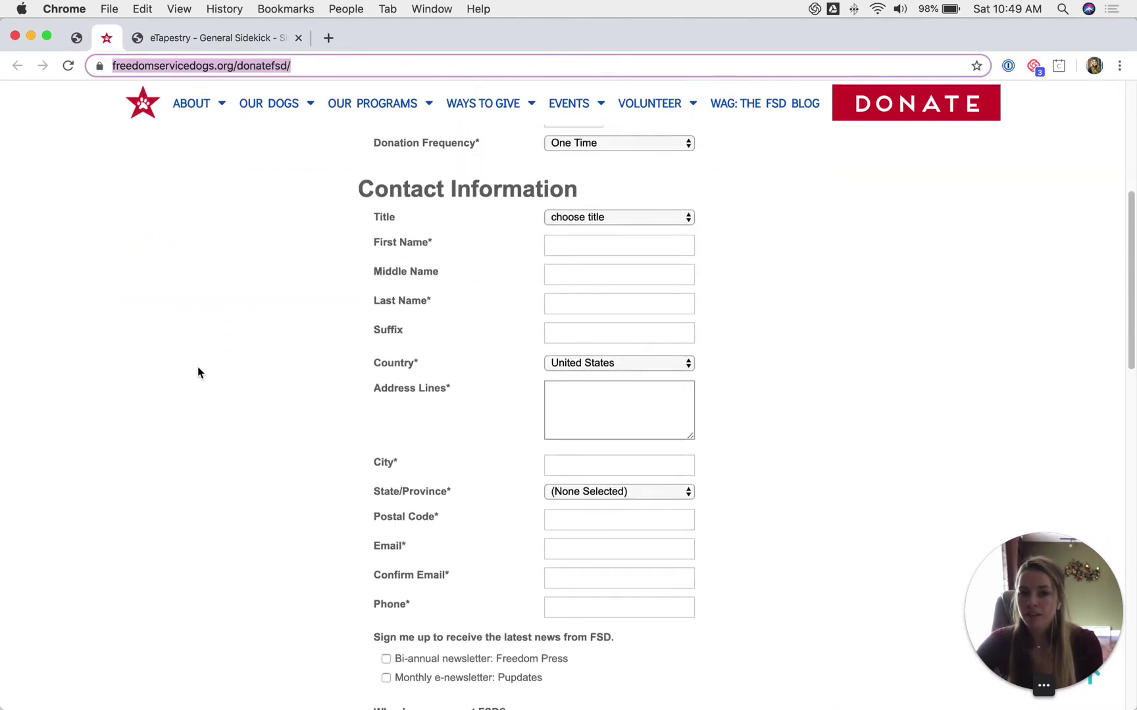
scroll(198, 362, "up", 1)
scroll(198, 356, "up", 1)
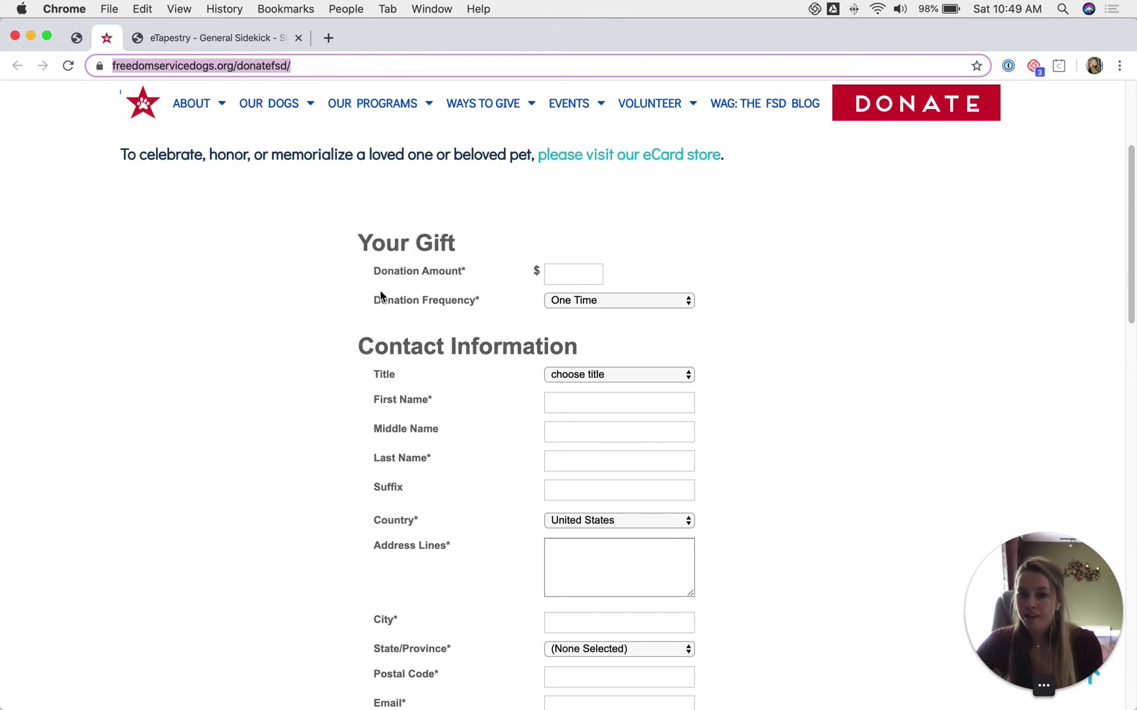
scroll(433, 296, "up", 2)
scroll(409, 250, "up", 1)
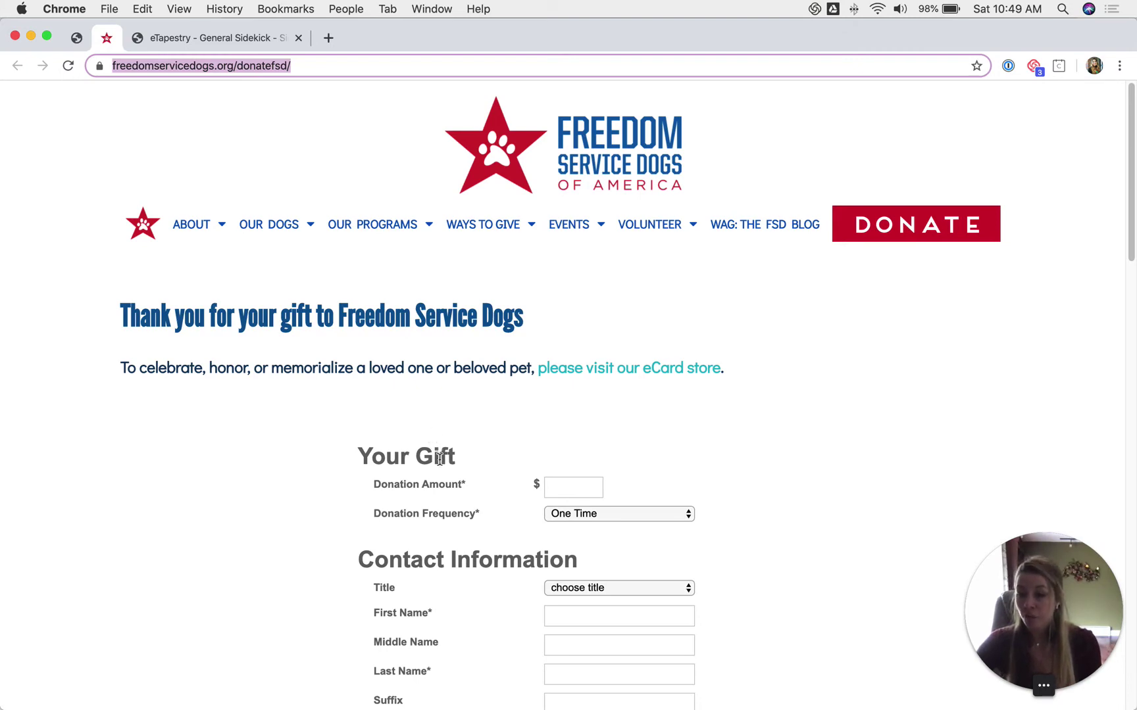
Switch to the slide deck in Preview and advance to the Advantages slide
left_click(227, 40)
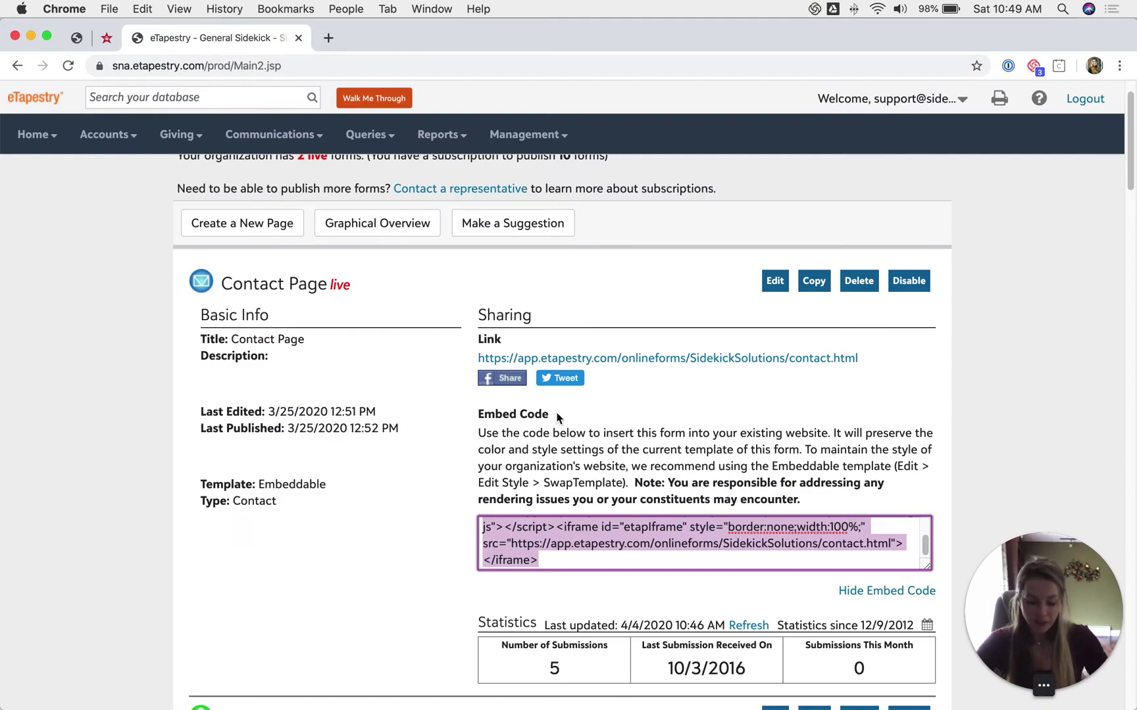
key("ctrl+Up")
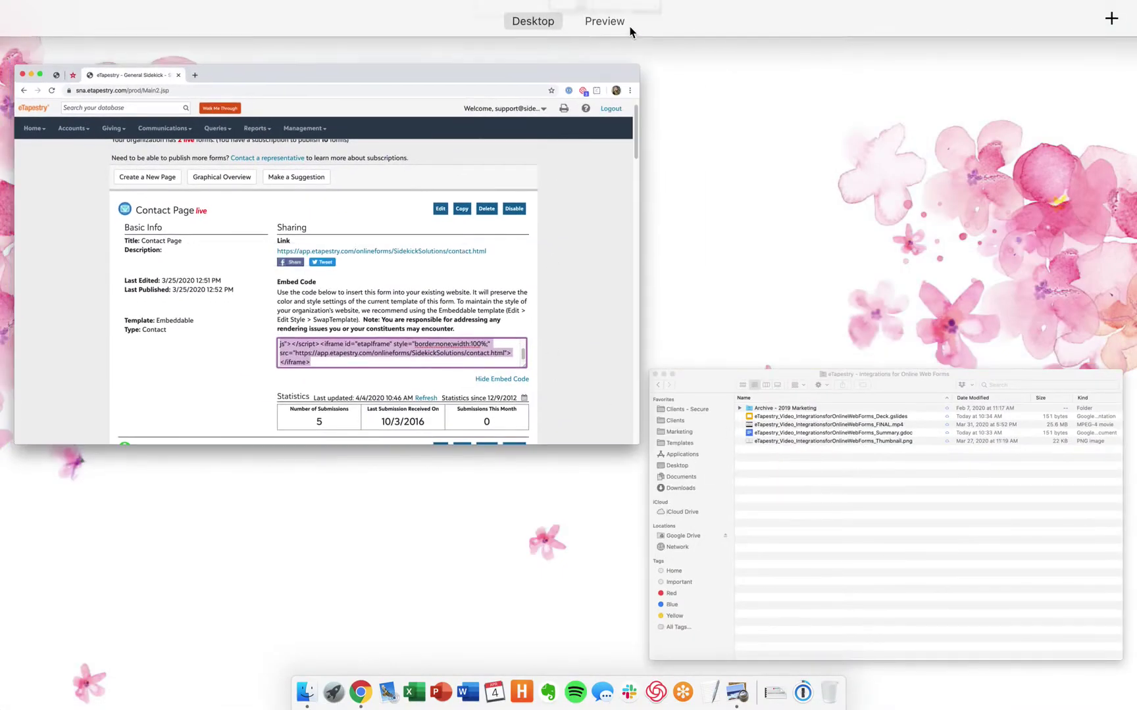
left_click(603, 16)
key("Right")
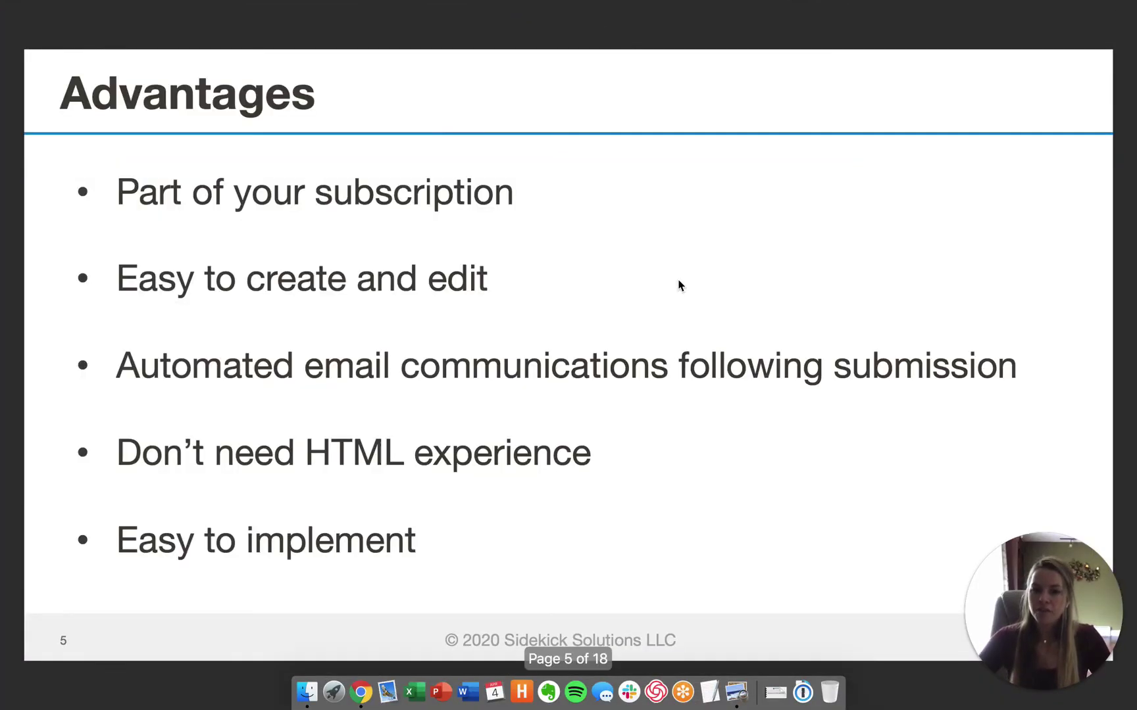